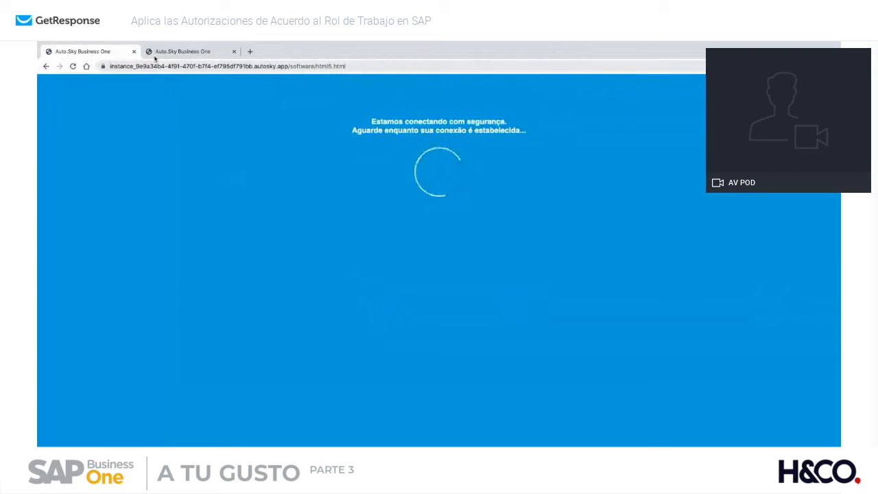
click(164, 52)
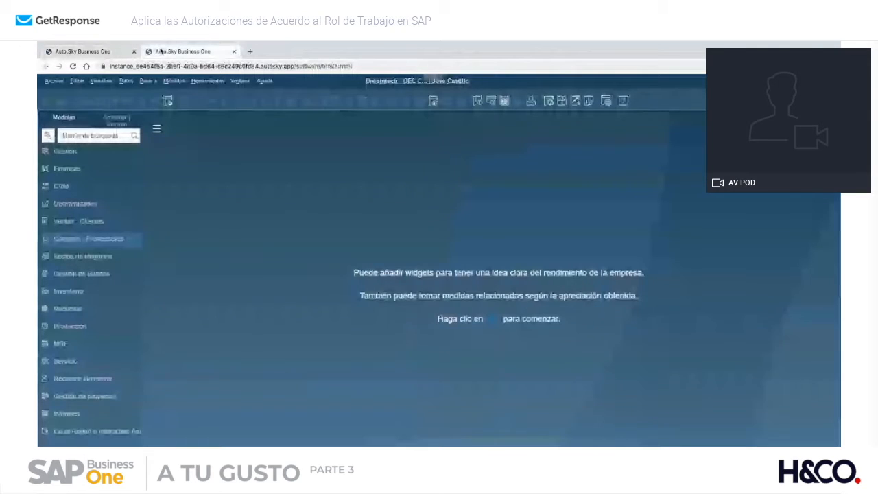
click(81, 52)
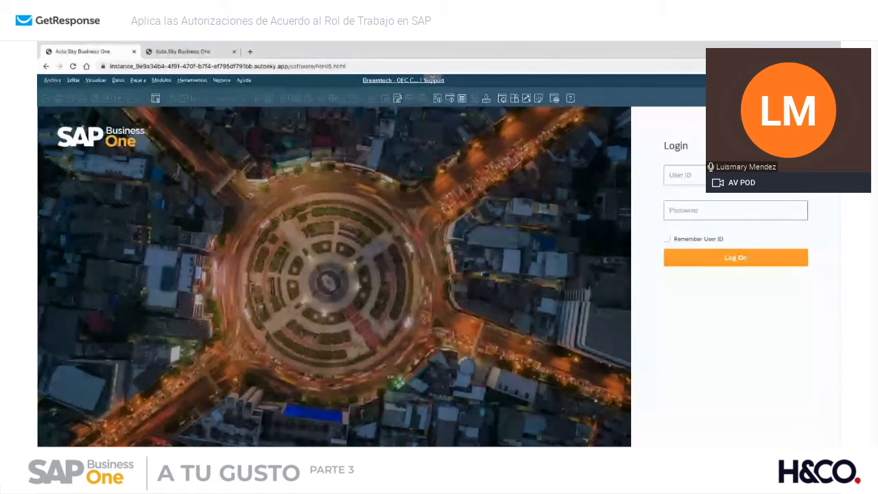
click(355, 293)
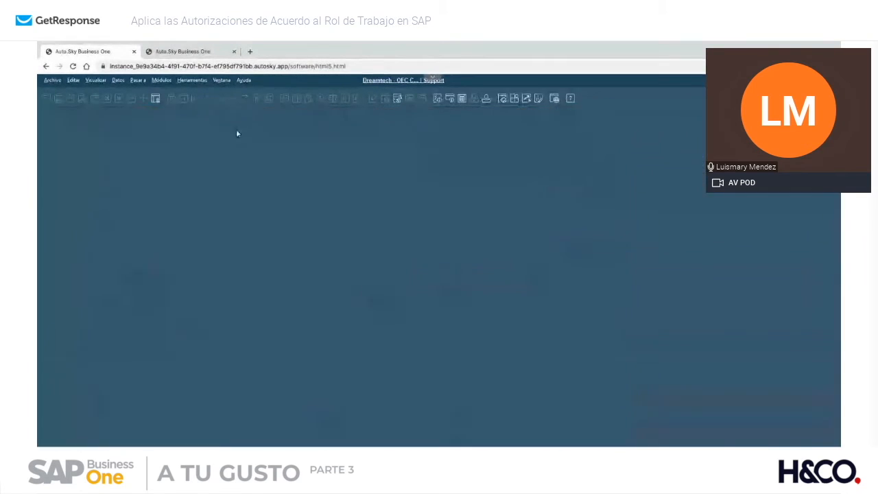
click(194, 52)
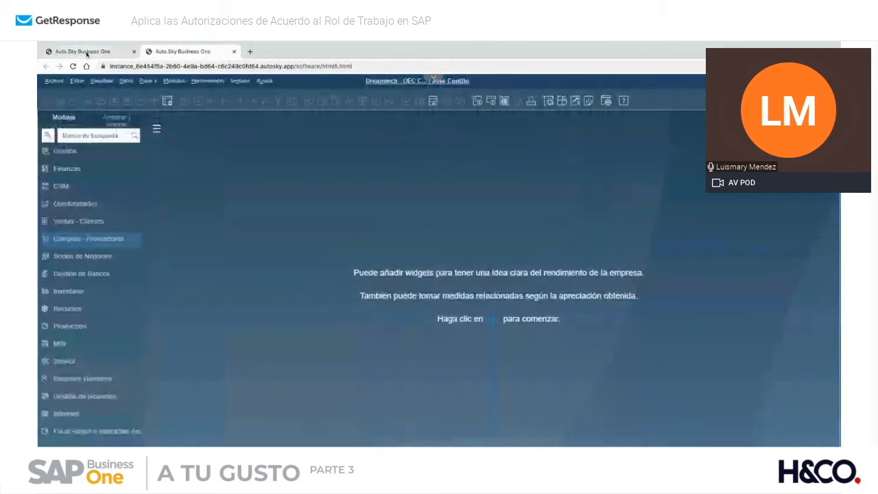
click(88, 53)
Launch SAP Business One and complete the support-user login with the consultant's real name and Consultoría as the entry reason
right_click(123, 115)
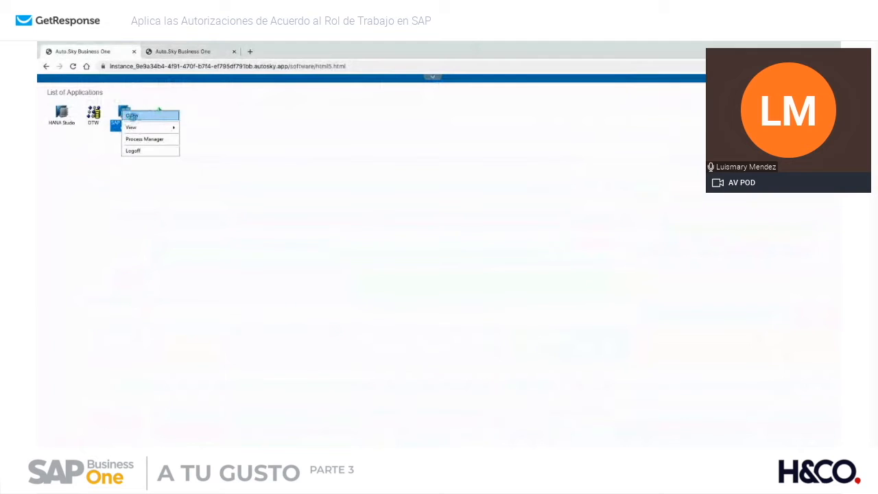
click(133, 116)
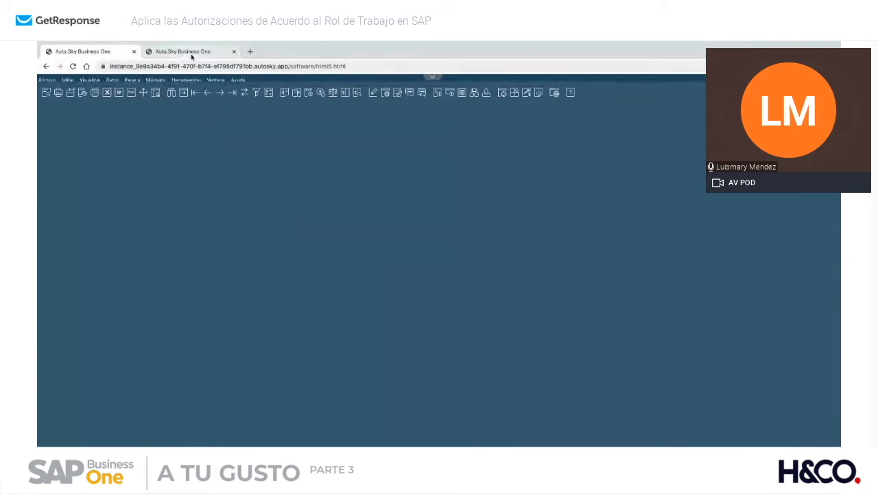
text(Jose)
key(Tab)
key(Down)
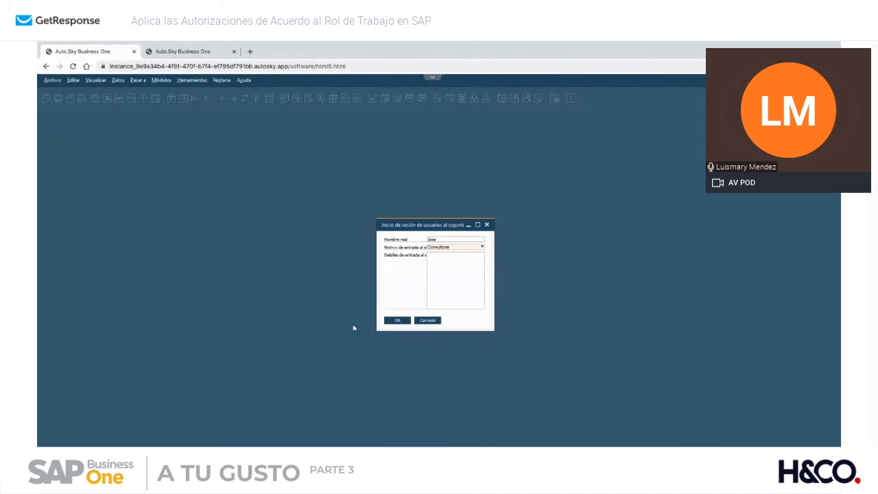
click(400, 321)
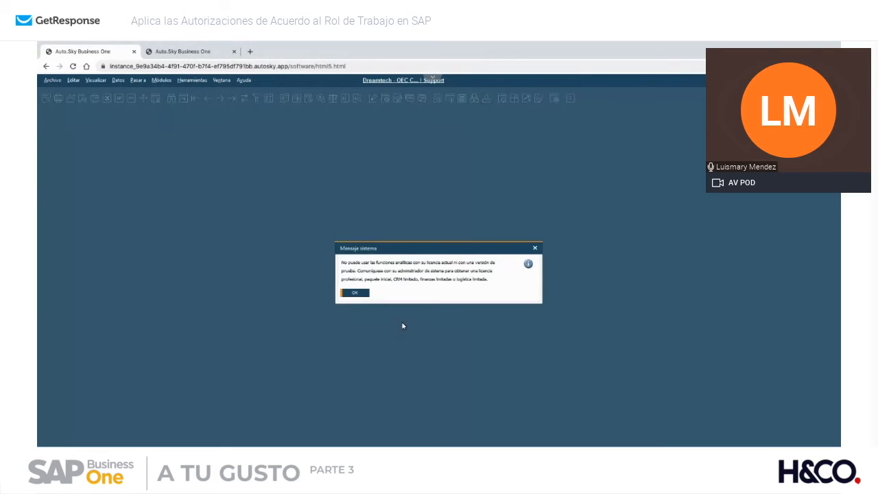
click(357, 294)
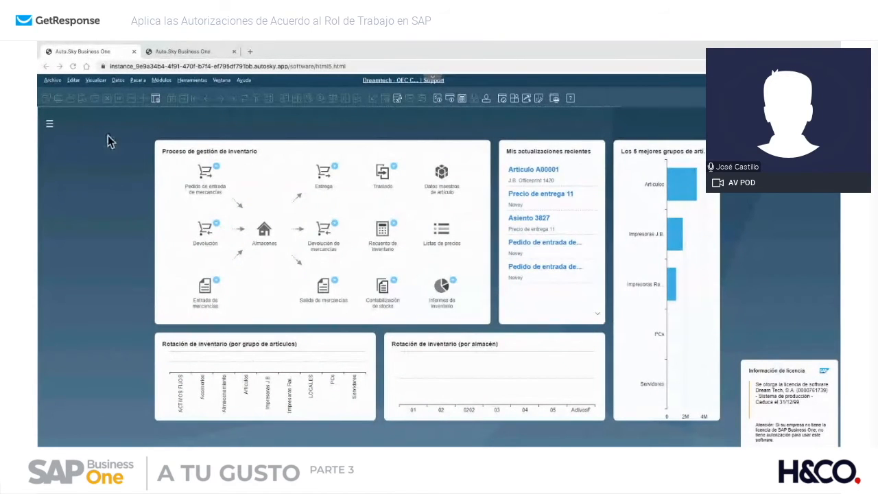
Open the Autorizaciones window from the system initialization settings and display the authorizations of user c121_adm1
click(50, 125)
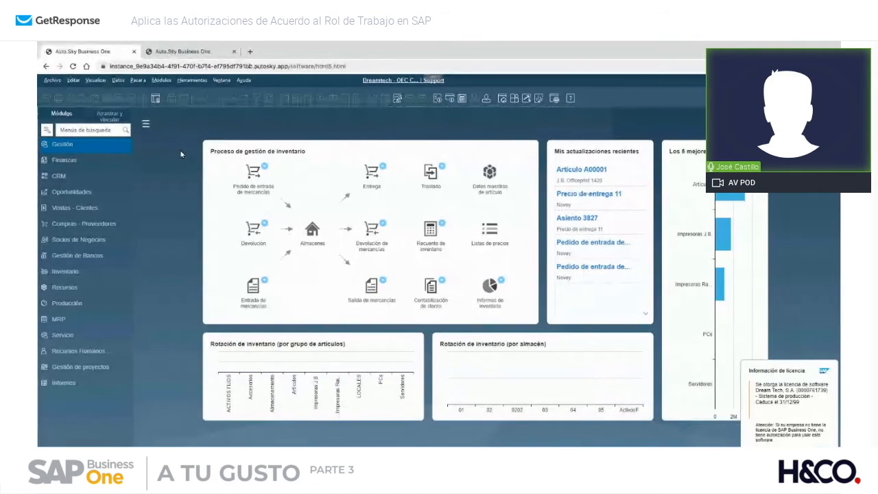
click(162, 81)
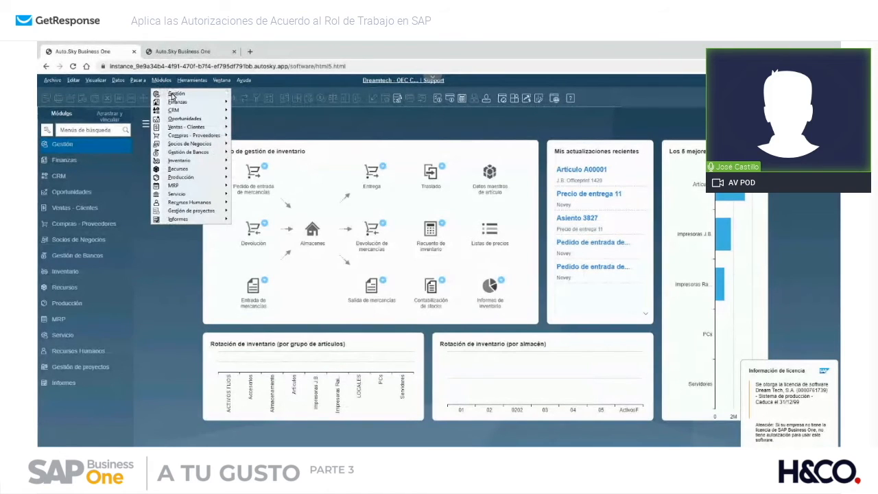
mouse_move(173, 96)
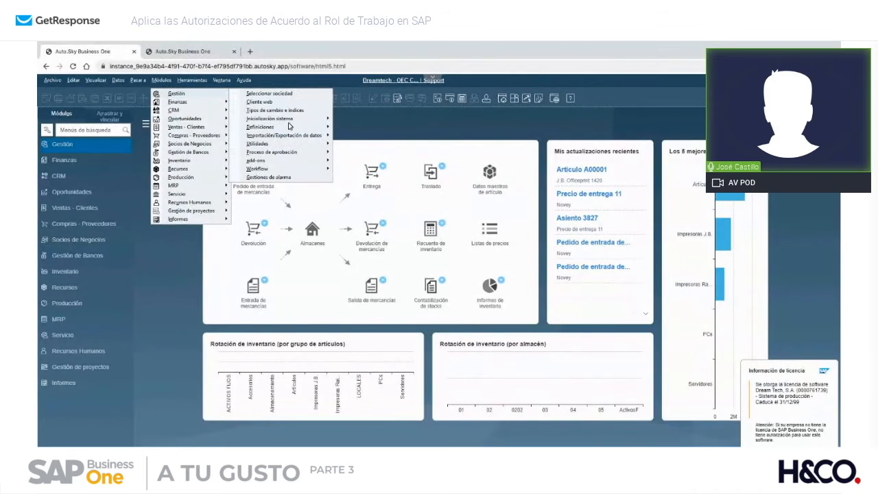
mouse_move(305, 124)
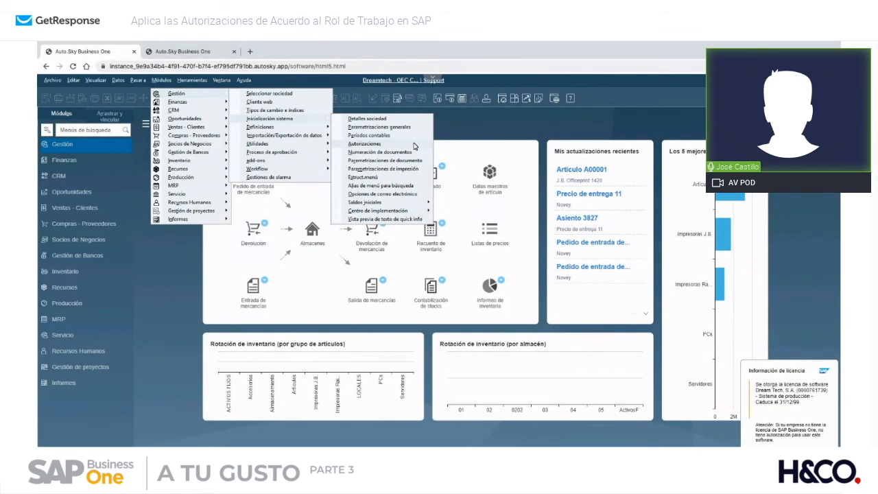
click(365, 143)
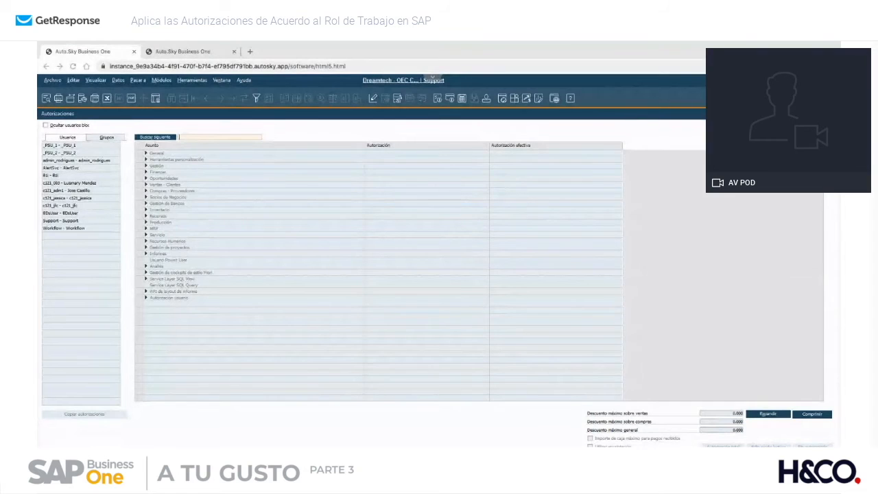
click(88, 191)
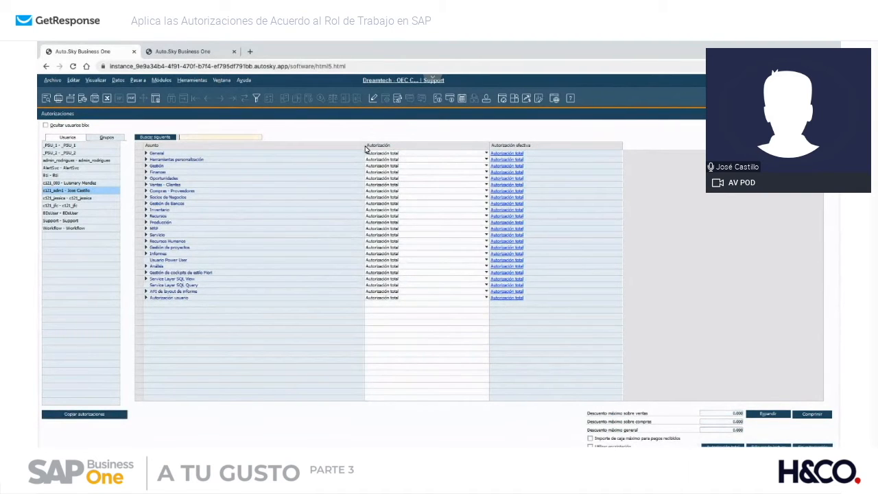
Narrow the Asunto column and look at the authorization groups before returning to the user list
drag(364, 145, 232, 152)
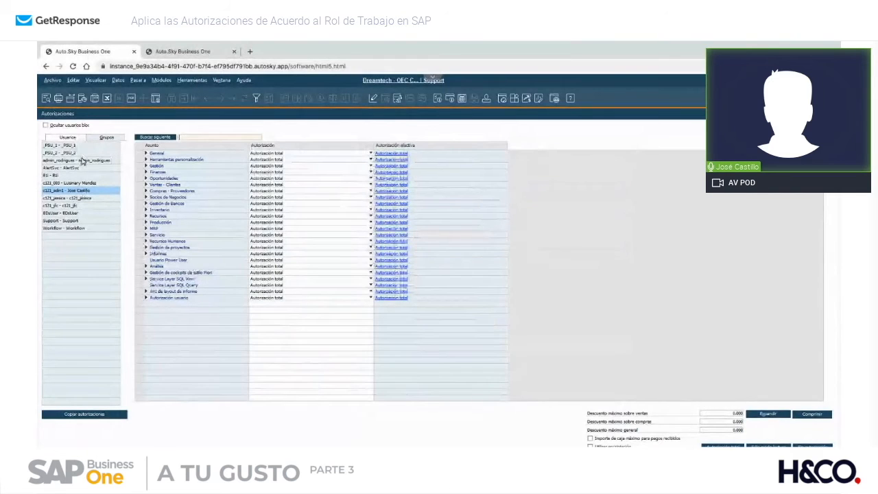
click(104, 138)
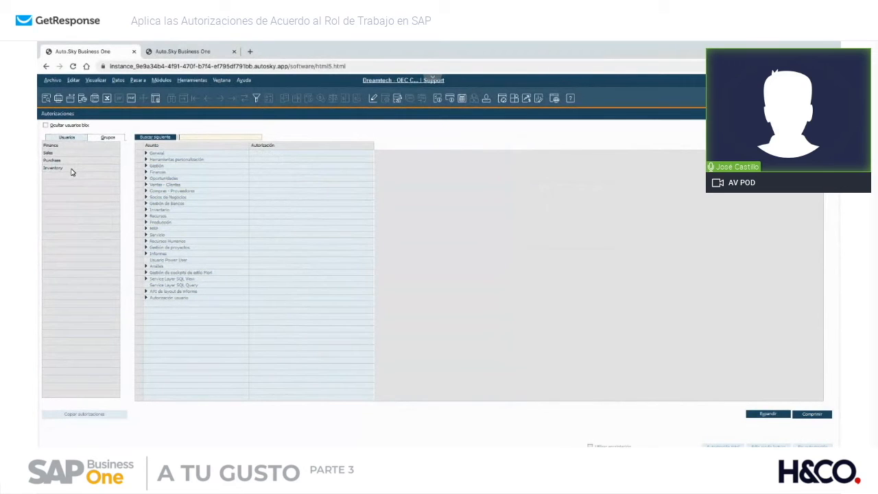
click(68, 138)
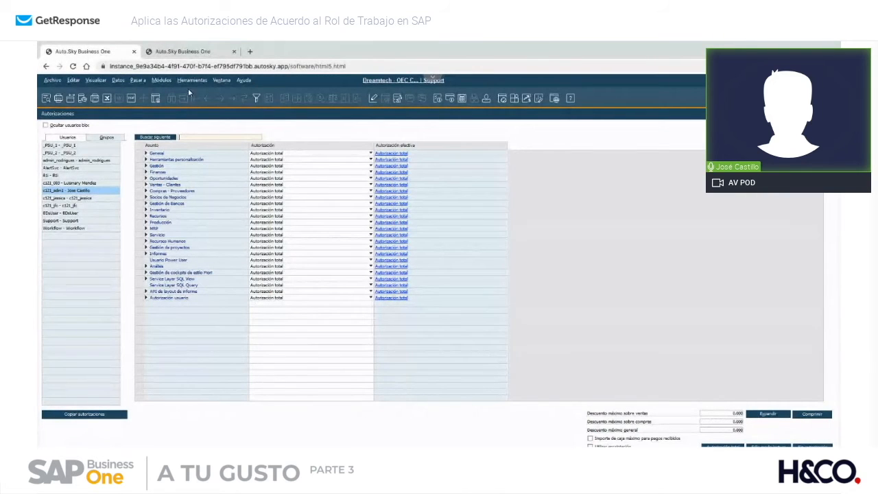
Switch to the second Business One session and open its Autorizaciones window under system initialization
click(193, 54)
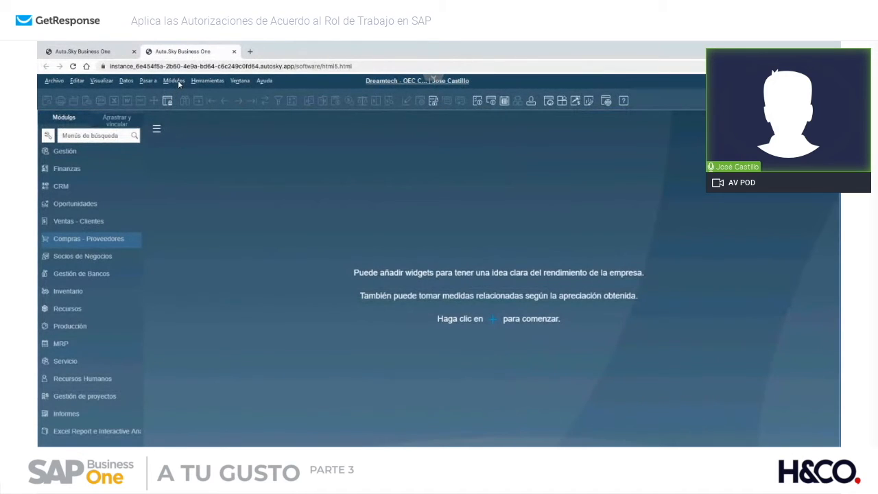
click(104, 52)
click(173, 84)
mouse_move(185, 97)
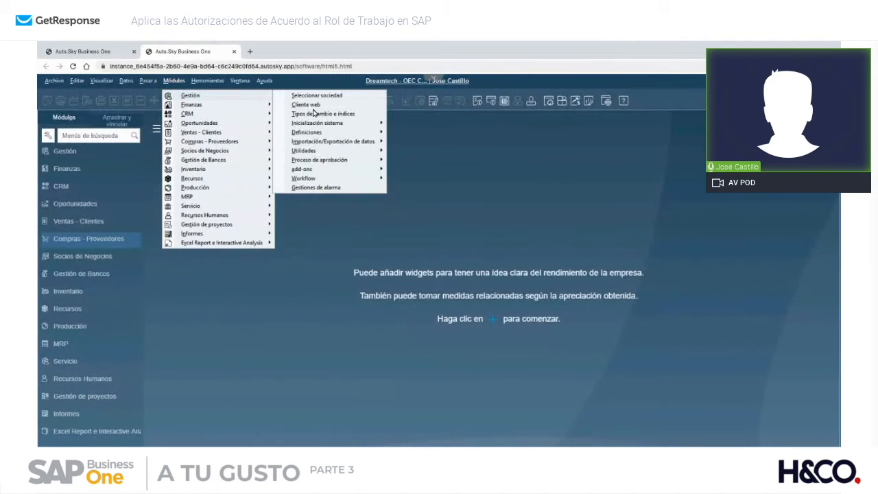
mouse_move(333, 127)
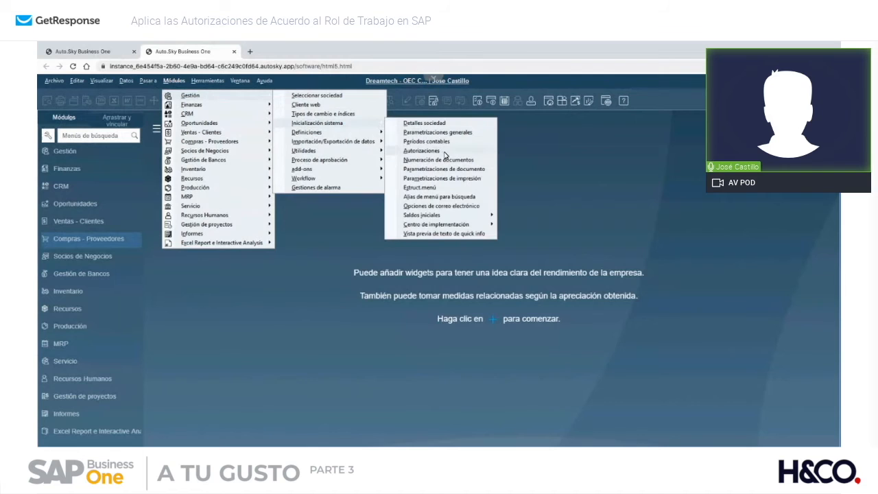
mouse_move(455, 153)
click(519, 152)
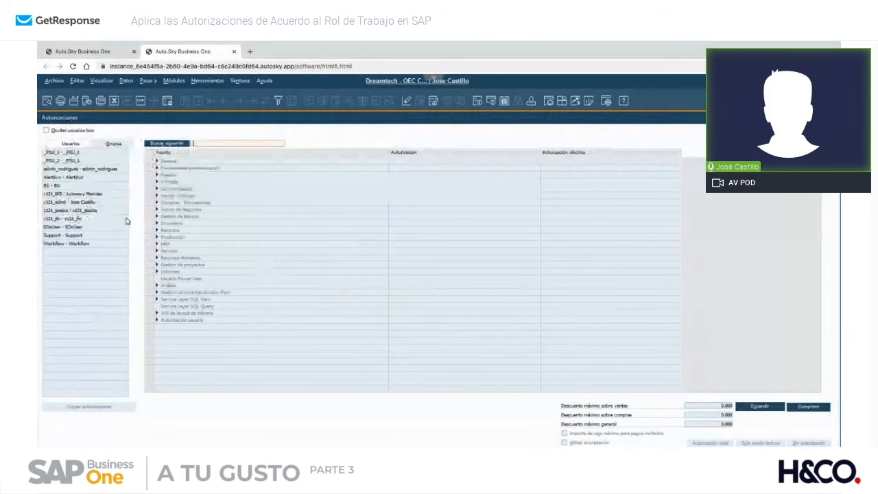
Examine user c121_adm1's authorizations under Gestión de Bancos and Finanzas in the second session
click(89, 202)
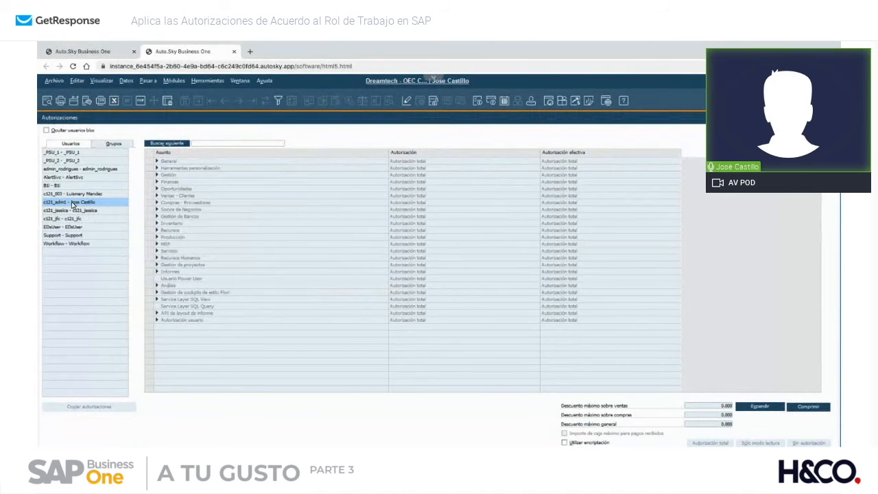
click(156, 217)
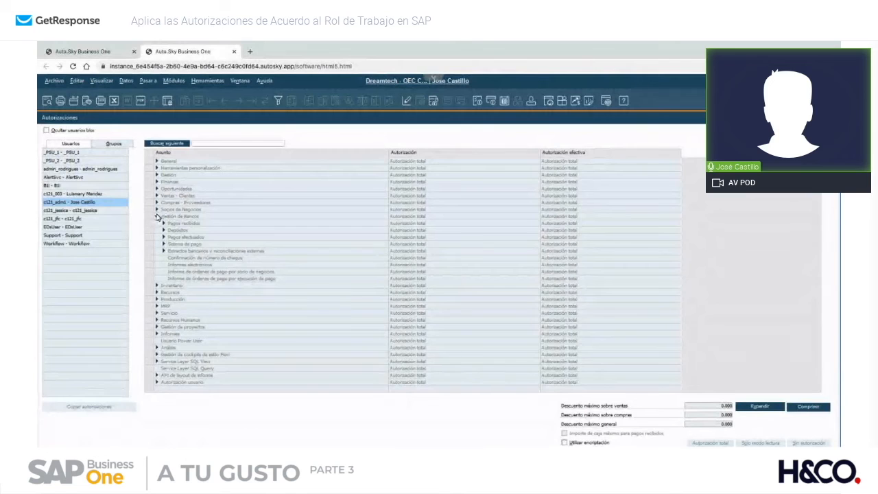
click(157, 217)
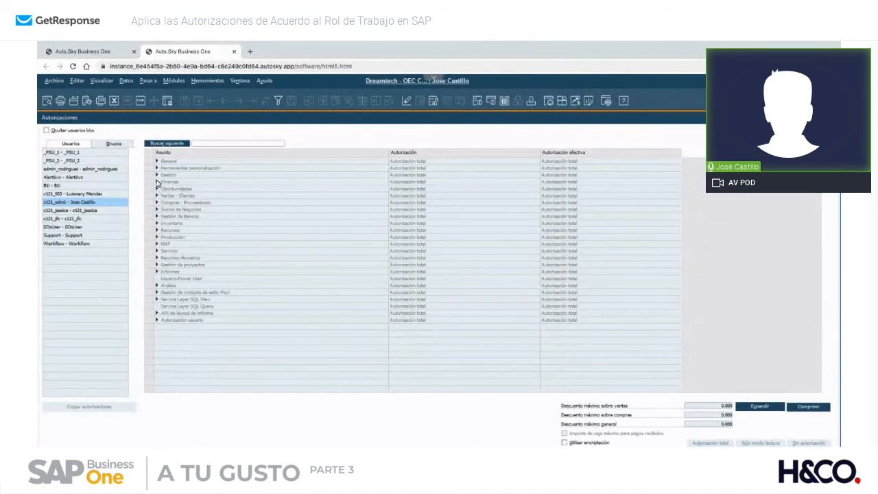
click(157, 181)
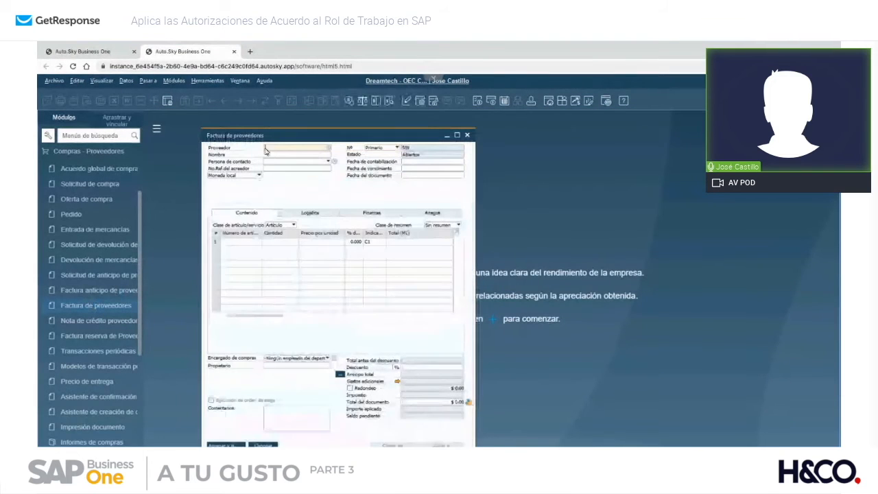
Move the Factura de proveedores form up to view it in full and close it
drag(247, 134, 246, 121)
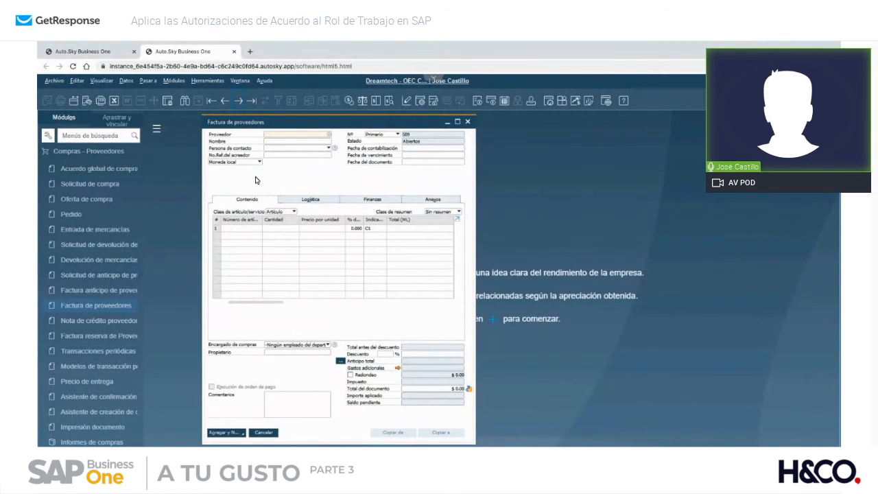
click(199, 103)
click(469, 122)
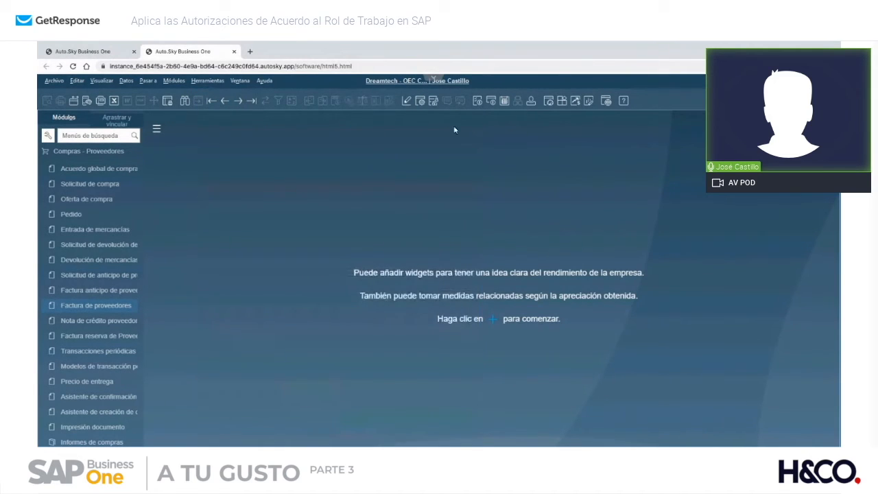
In the support session, set c121_adm1's Compras - Proveedores authorizations to Sólo lectura for Pedido and Falta autorización for Factura de proveedores
click(106, 55)
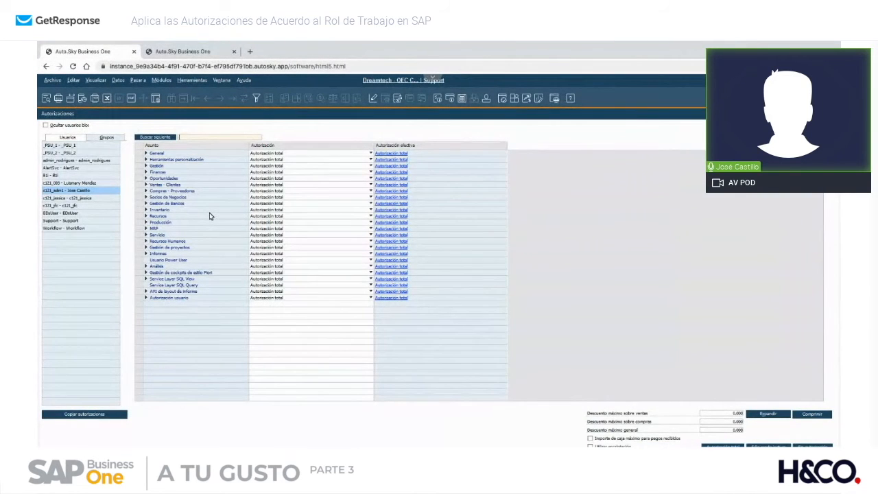
click(146, 192)
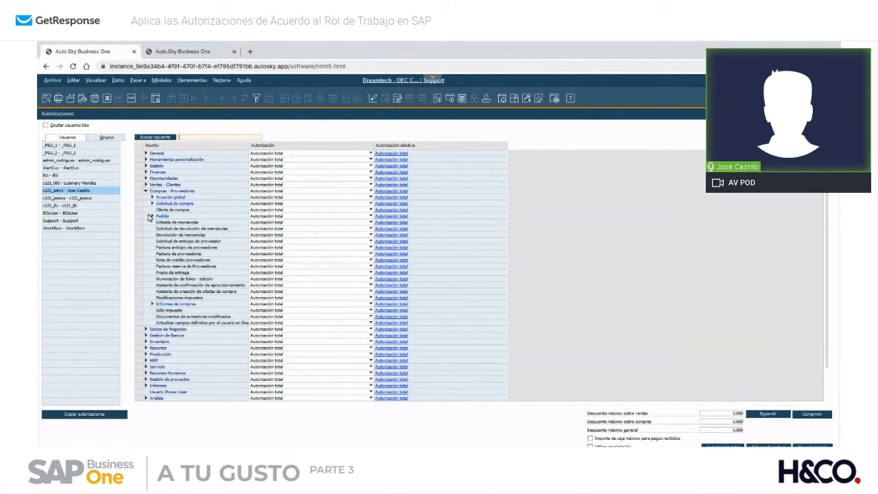
click(257, 216)
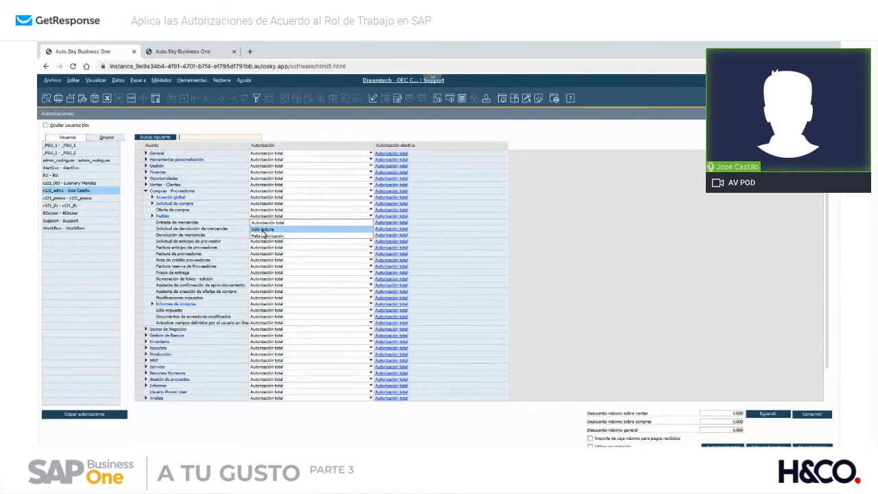
click(263, 230)
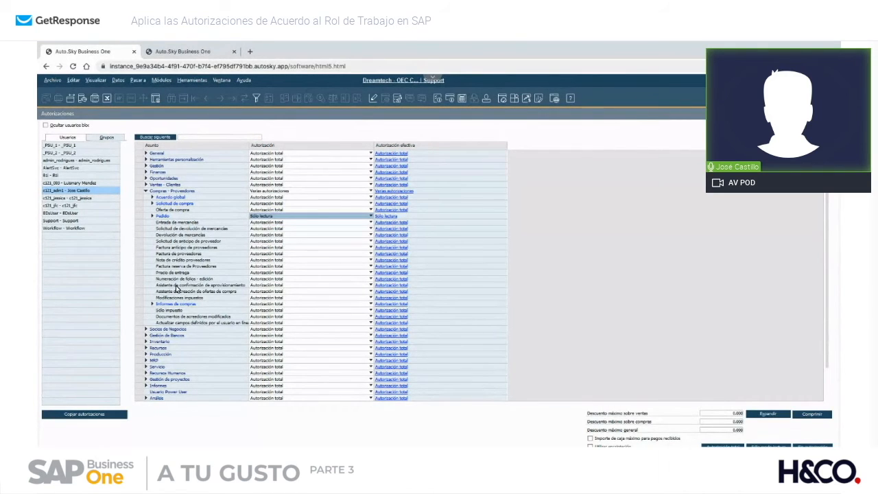
click(258, 254)
click(267, 273)
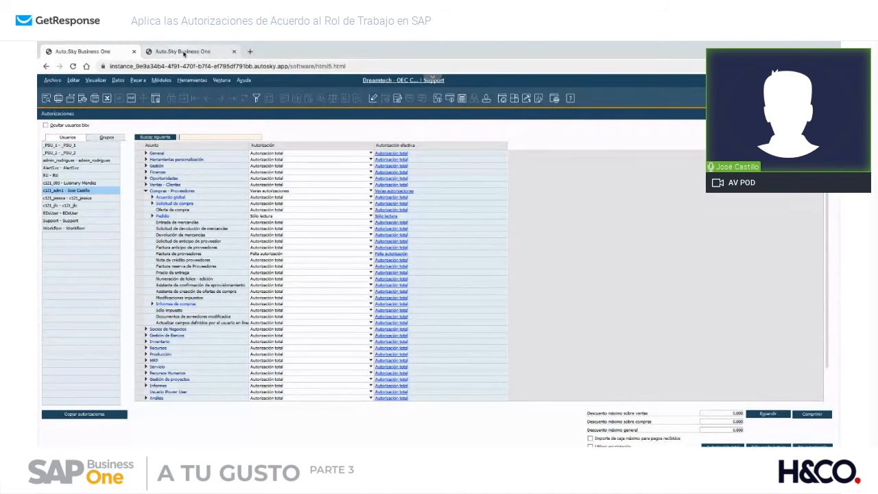
In the restricted user's session, open Pedido and Factura de proveedores under Compras - Proveedores to check access, closing each form
click(183, 51)
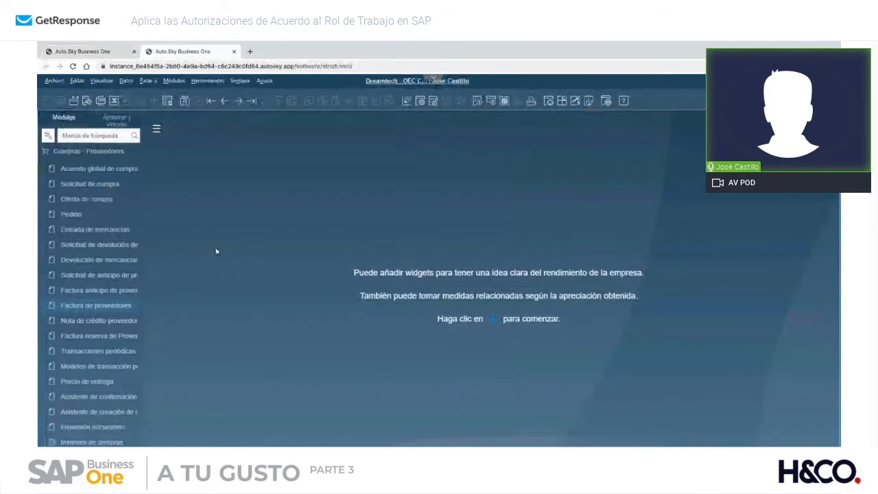
click(101, 153)
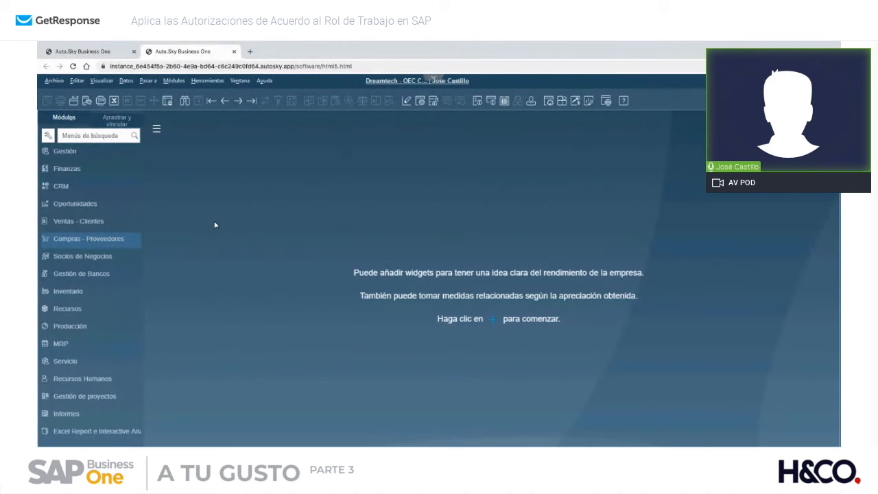
click(106, 243)
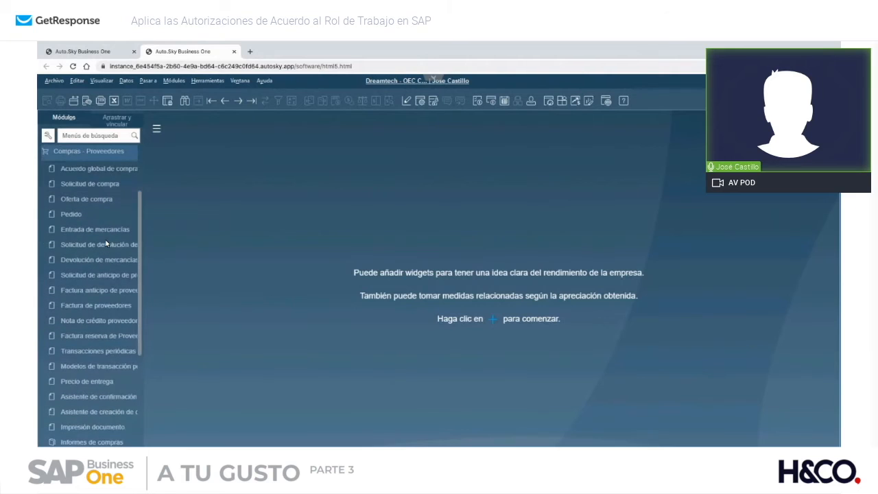
click(76, 217)
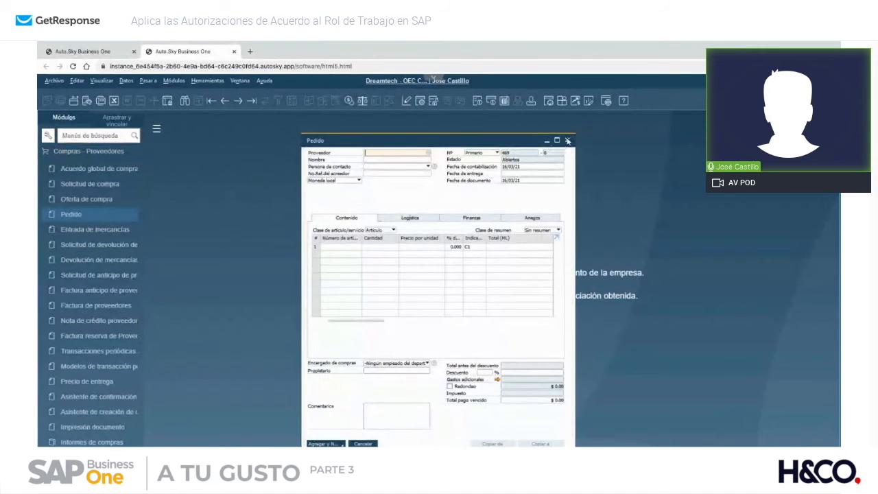
click(567, 140)
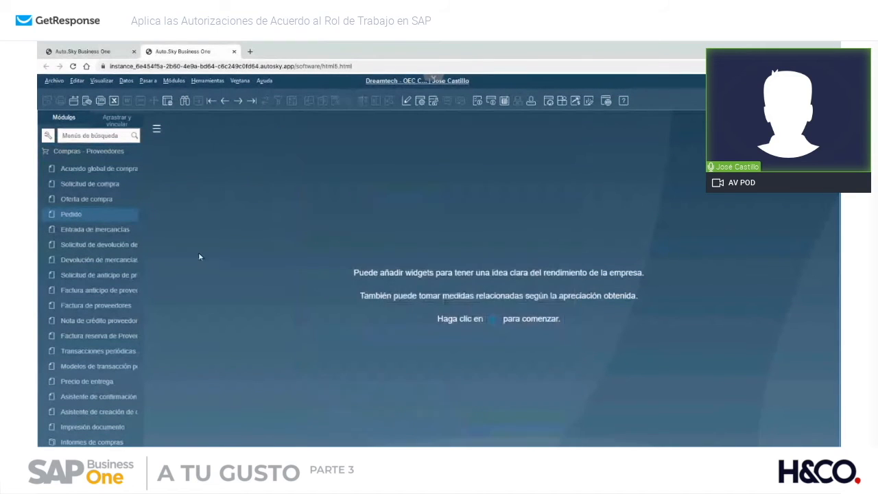
click(119, 307)
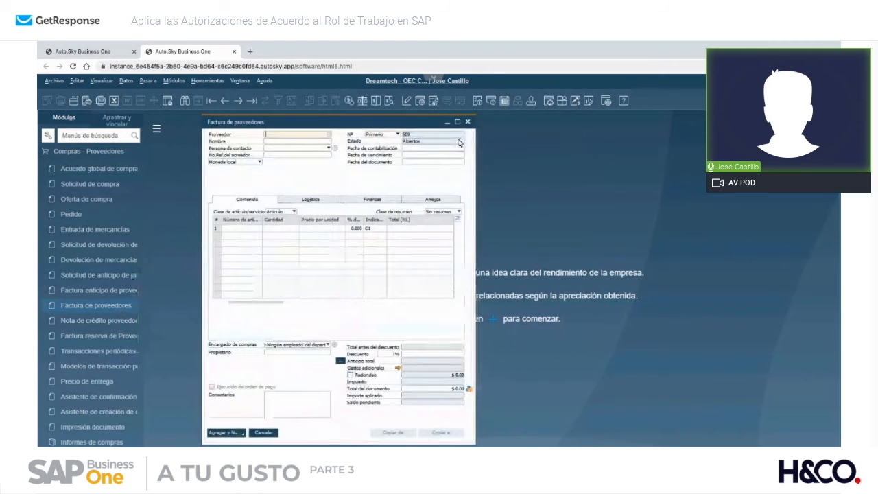
click(468, 122)
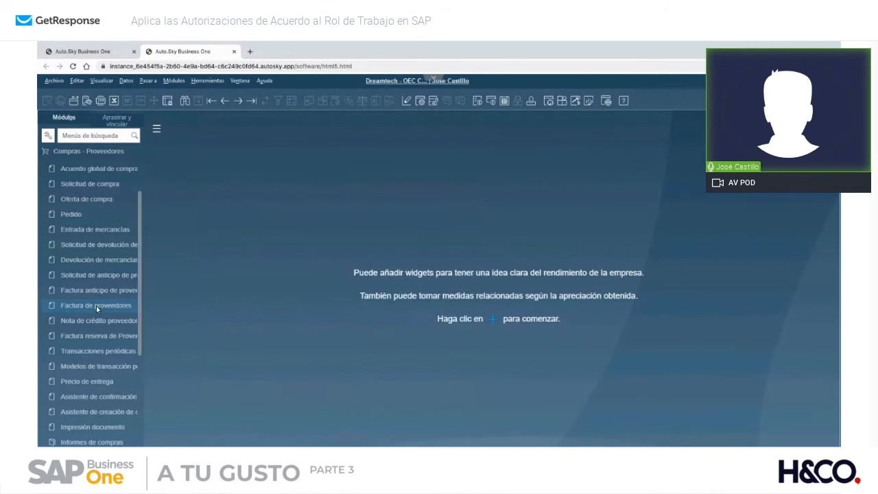
Re-enter the Dreamtech - OEC testing company to reload the user's session and display the Compras - Proveedores module
click(378, 81)
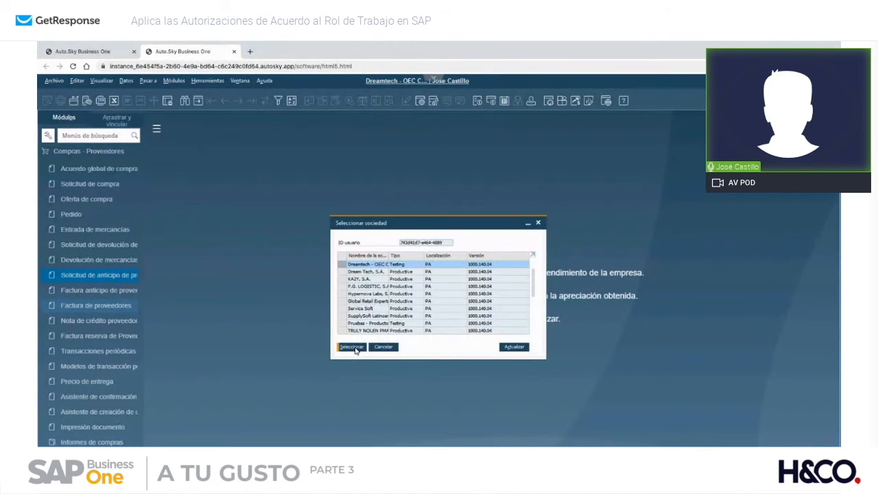
click(352, 347)
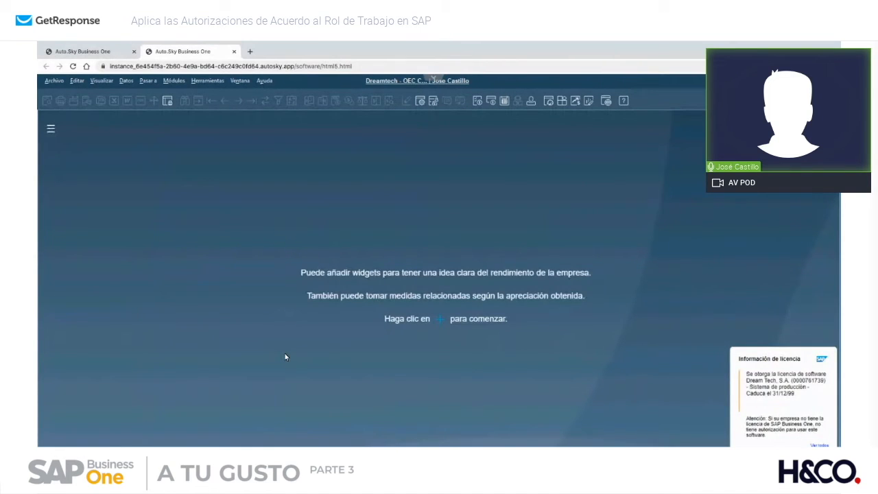
click(50, 129)
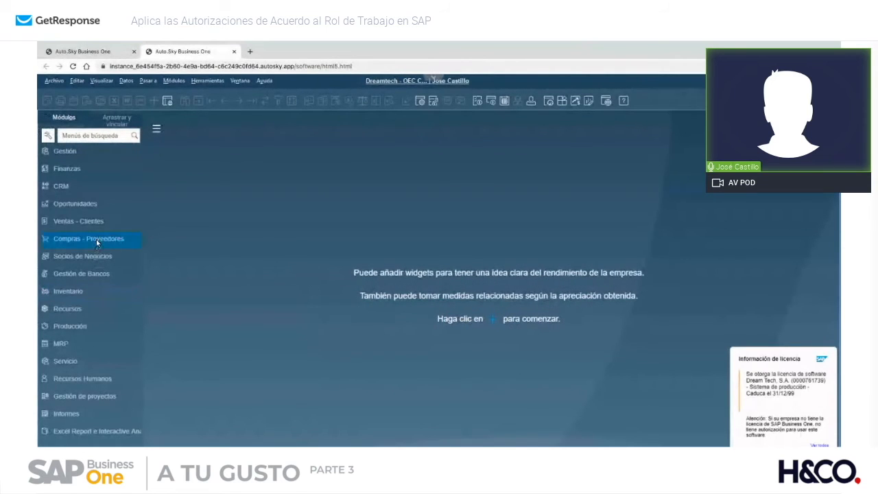
click(96, 239)
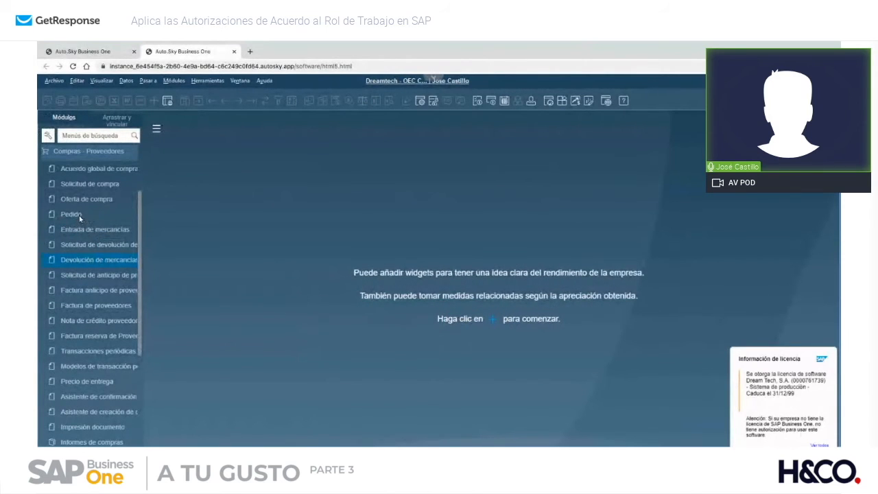
Open Pedido, browse to the first purchase order, check whether its Comentarios field is editable, and close the form
click(79, 215)
drag(362, 144, 281, 136)
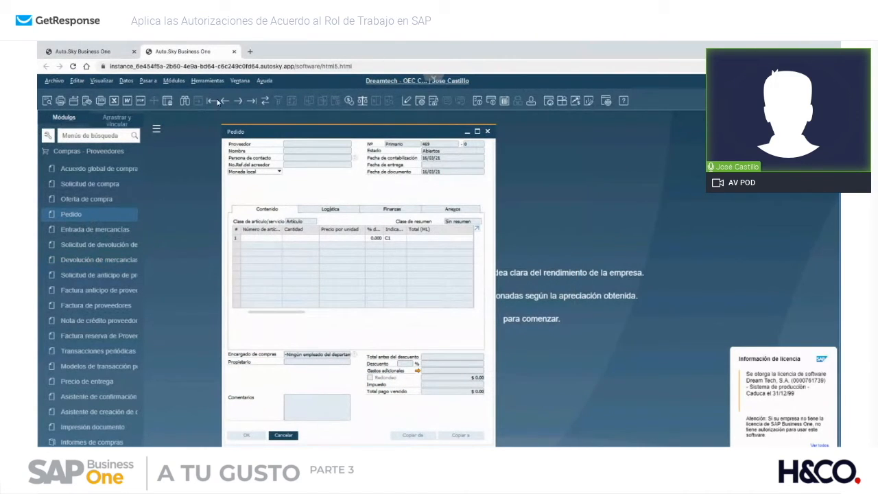
click(244, 100)
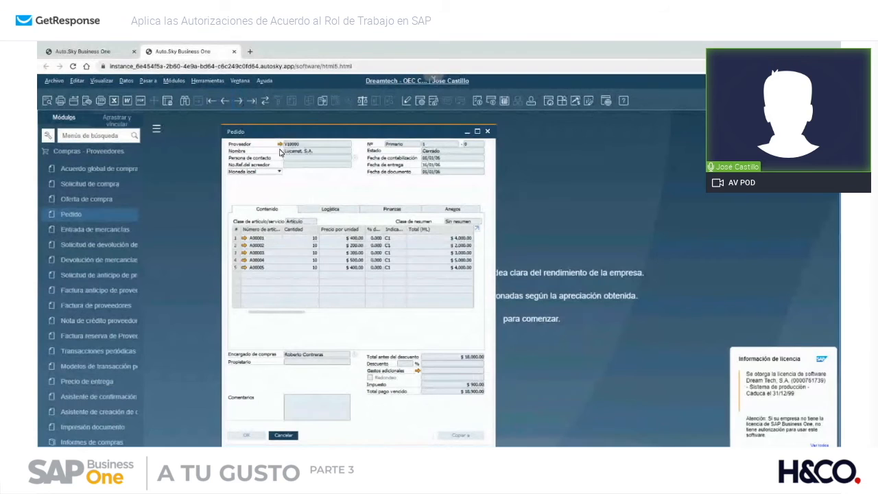
double_click(319, 406)
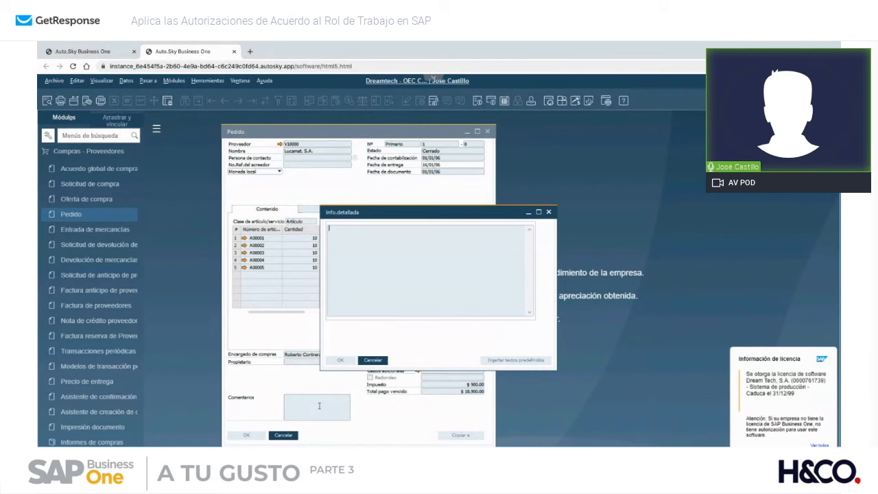
key(Escape)
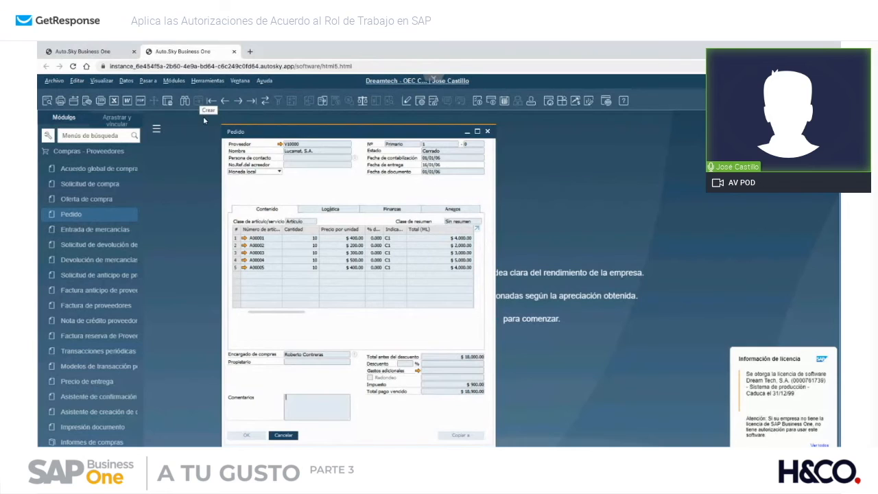
click(283, 436)
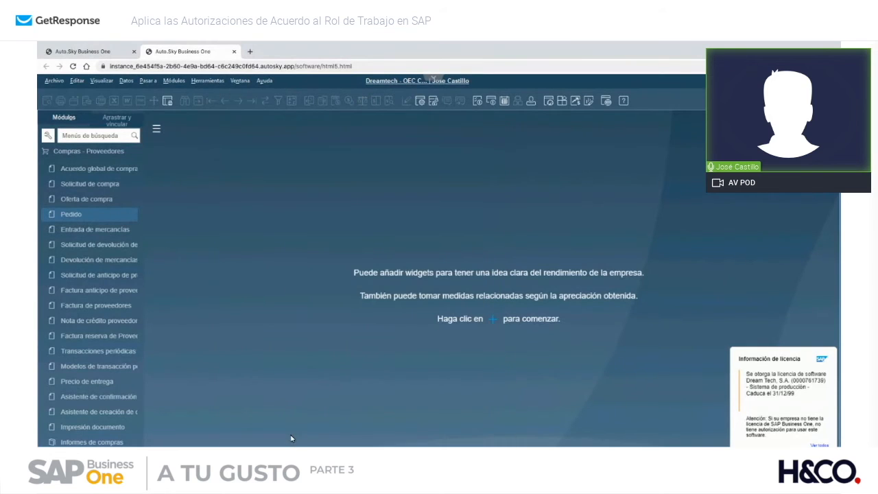
Try to open Factura de proveedores in the user's session and dismiss the authorization dialog
click(105, 297)
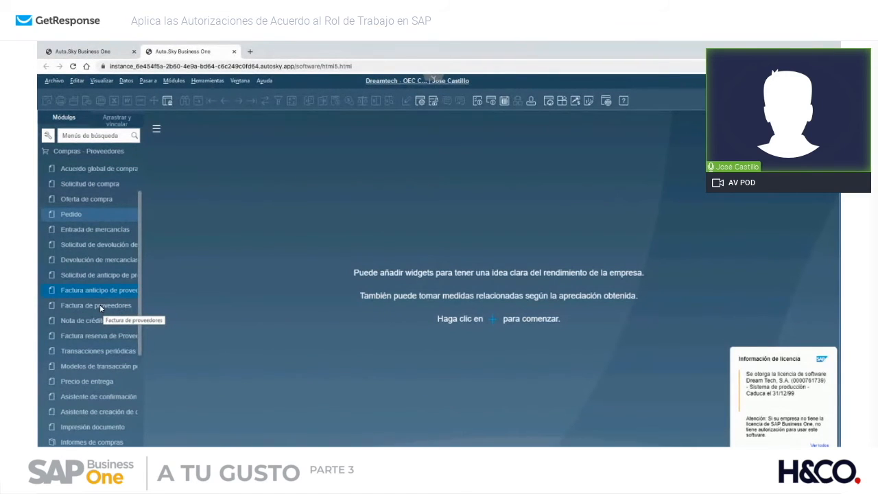
click(100, 306)
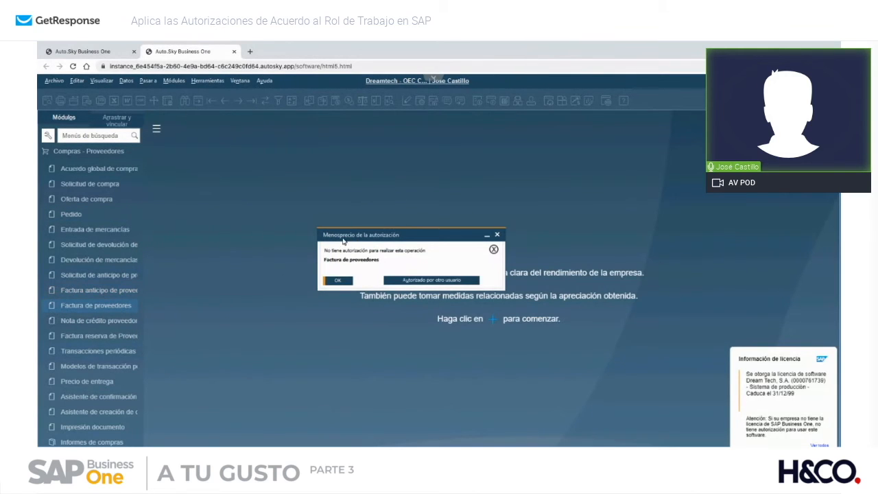
drag(346, 242, 296, 239)
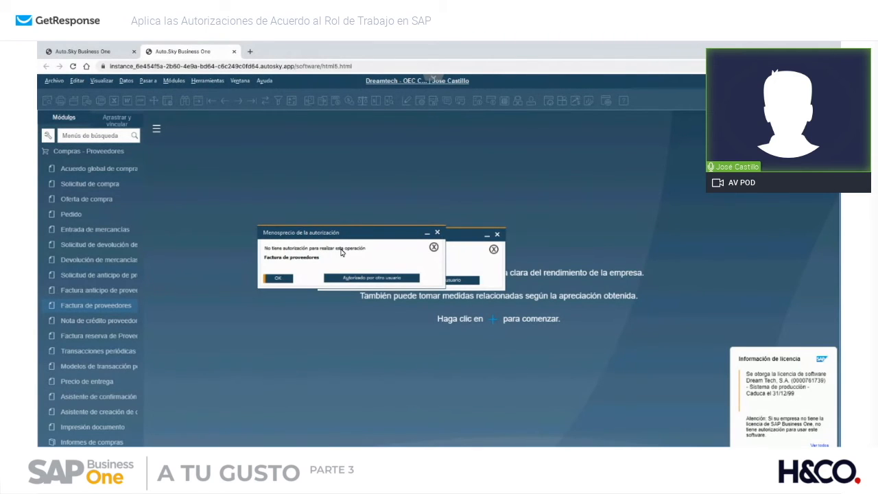
click(286, 280)
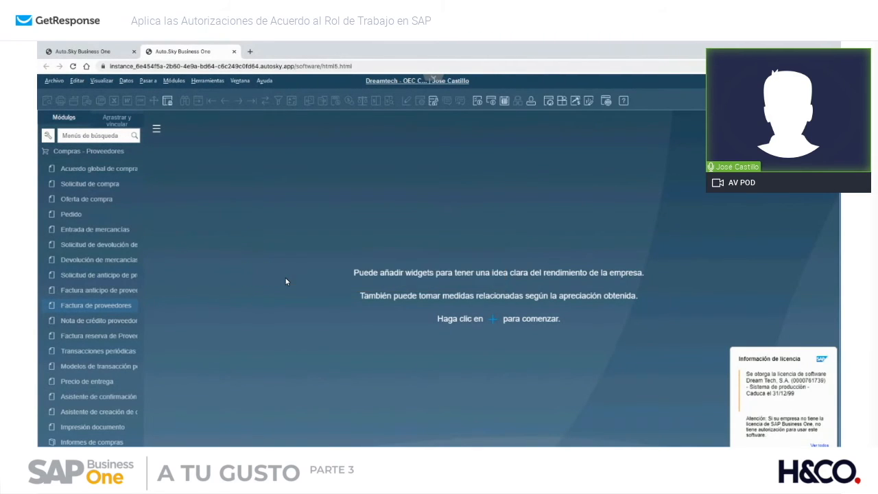
Request Factura de proveedores again, view the option to authorize it through another user's credentials, and cancel
click(99, 304)
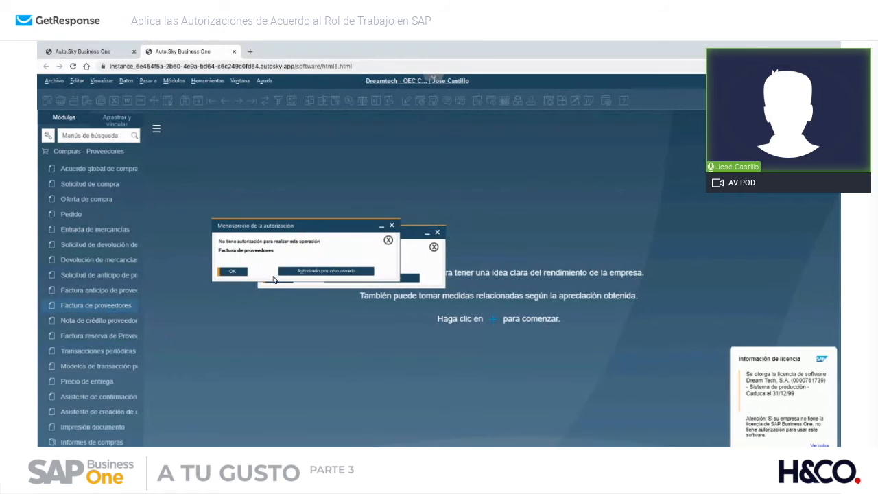
drag(305, 227, 351, 236)
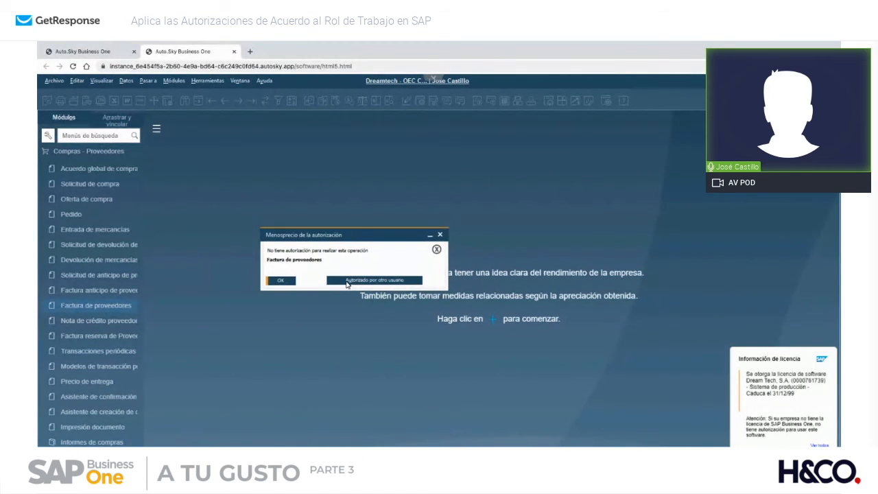
click(347, 281)
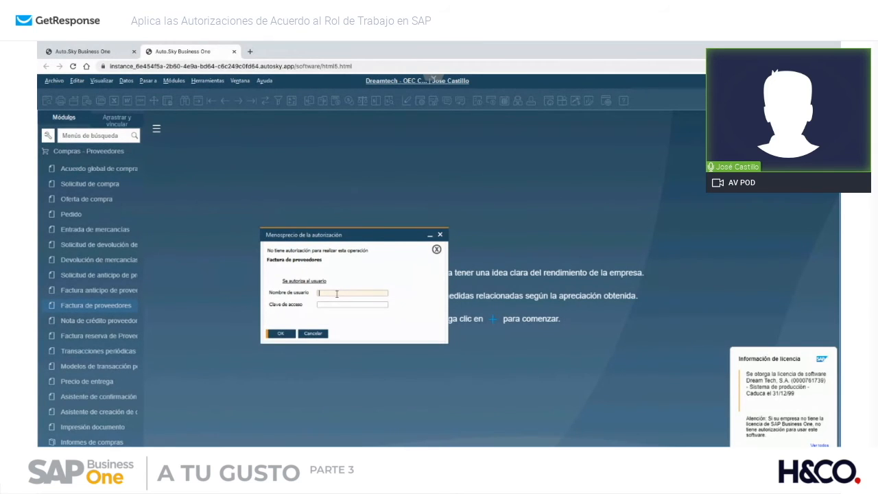
click(333, 306)
click(338, 294)
click(312, 334)
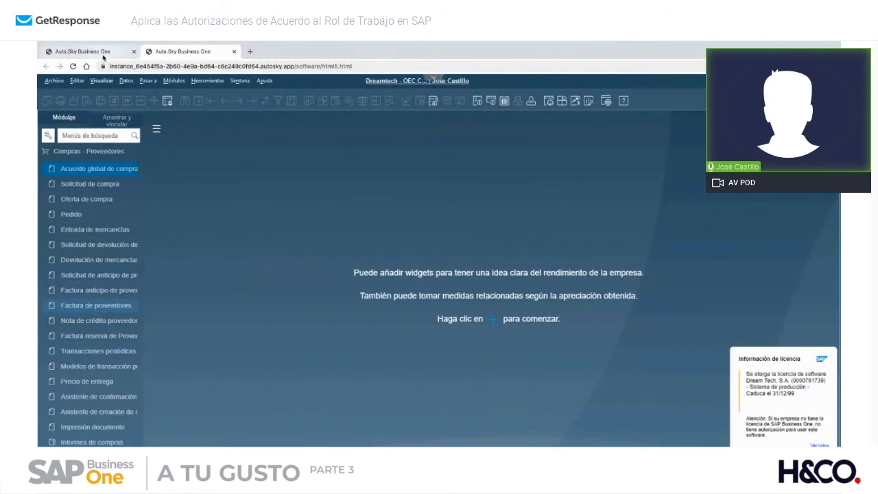
In the support session, set c121_adm1's entire Compras - Proveedores module to Falta autorización
click(88, 51)
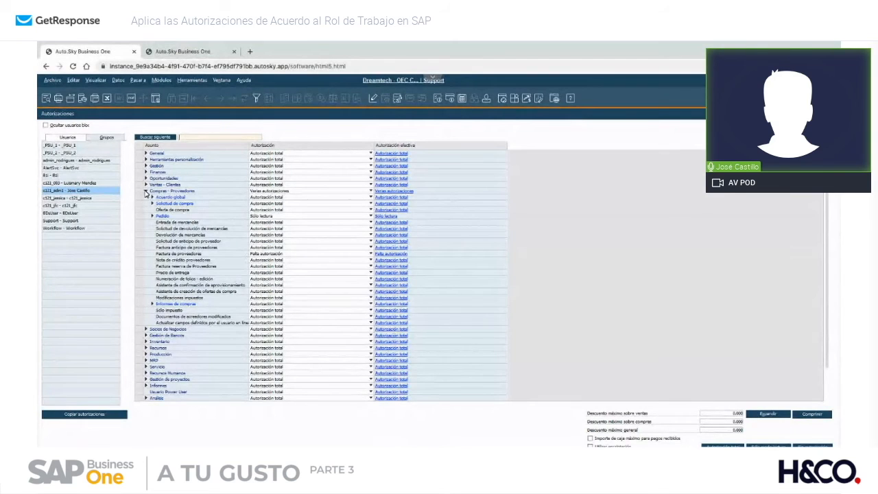
click(145, 191)
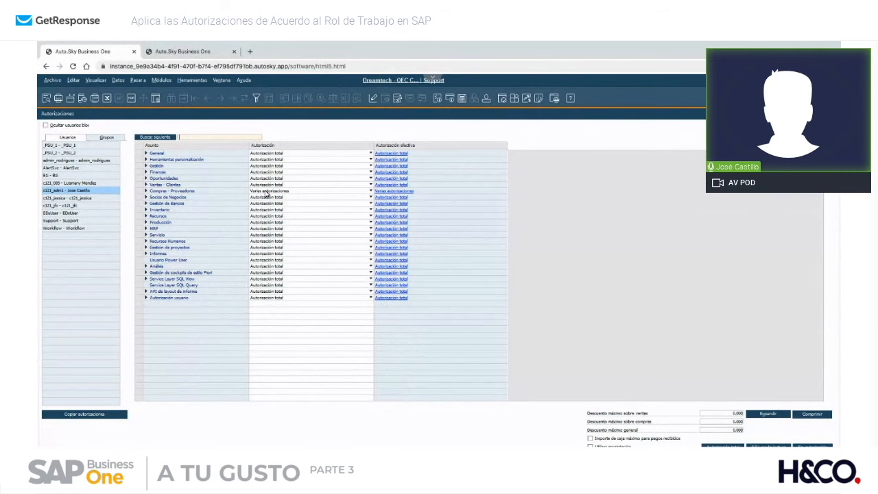
click(146, 191)
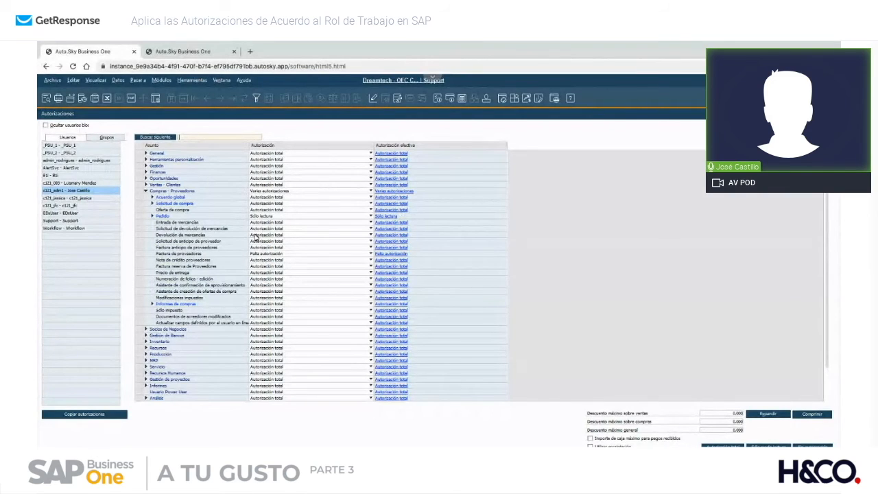
click(257, 192)
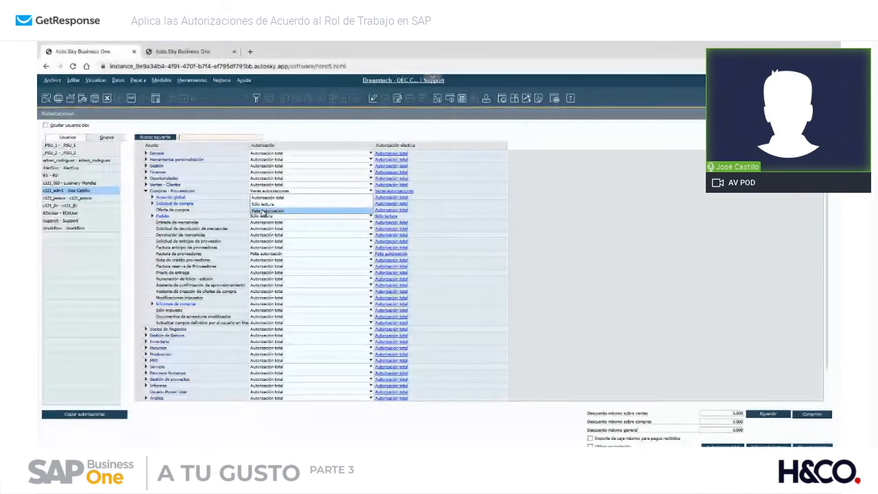
click(263, 213)
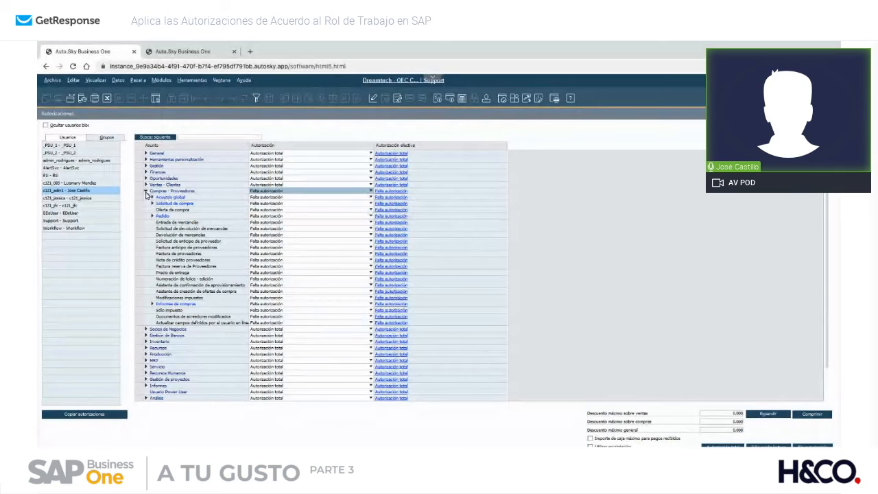
Collapse Compras - Proveedores and try the Importe de caja máximo para pagos recibidos option, switching it back off
click(146, 193)
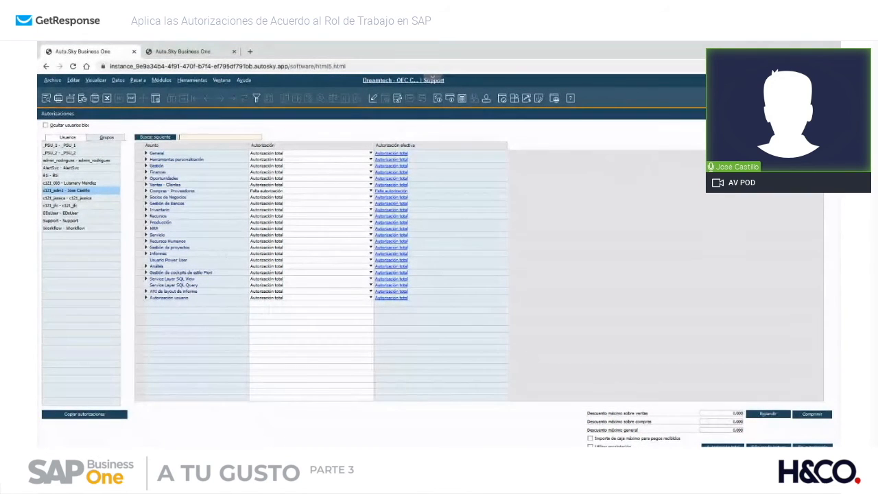
click(591, 438)
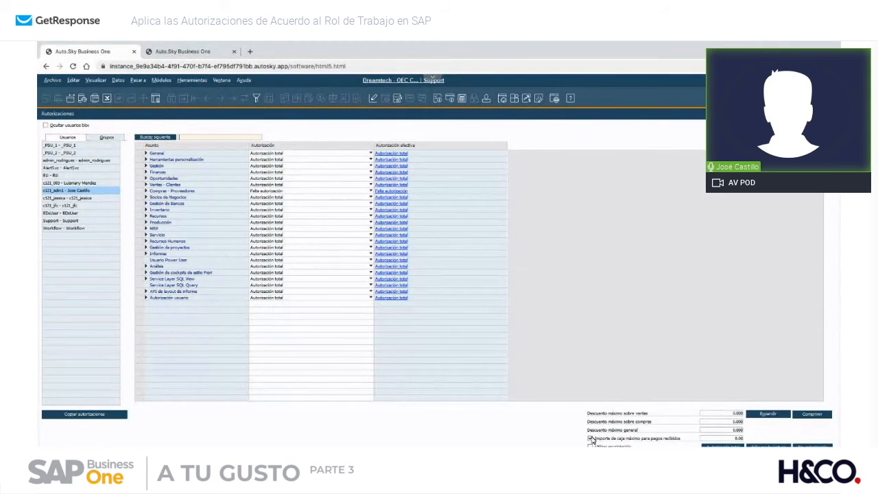
click(591, 438)
Examine the authorizations assigned to the Finance, Sales and Purchase groups
click(107, 137)
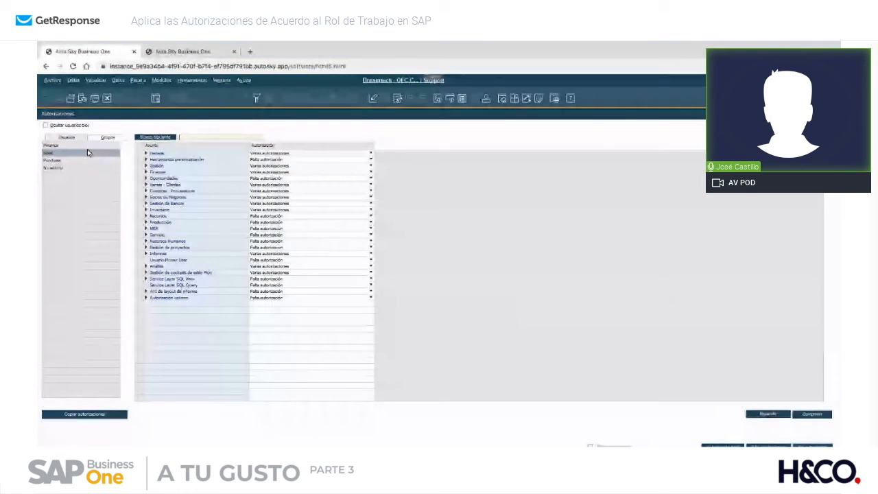
click(84, 167)
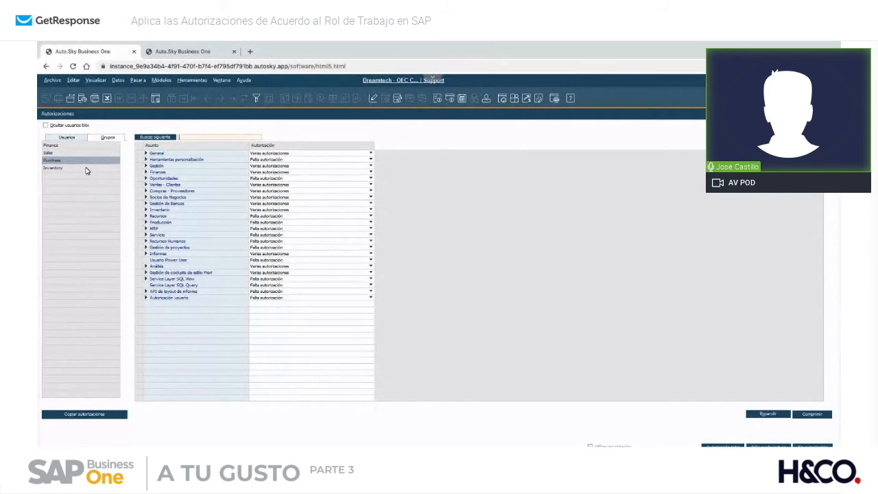
click(87, 145)
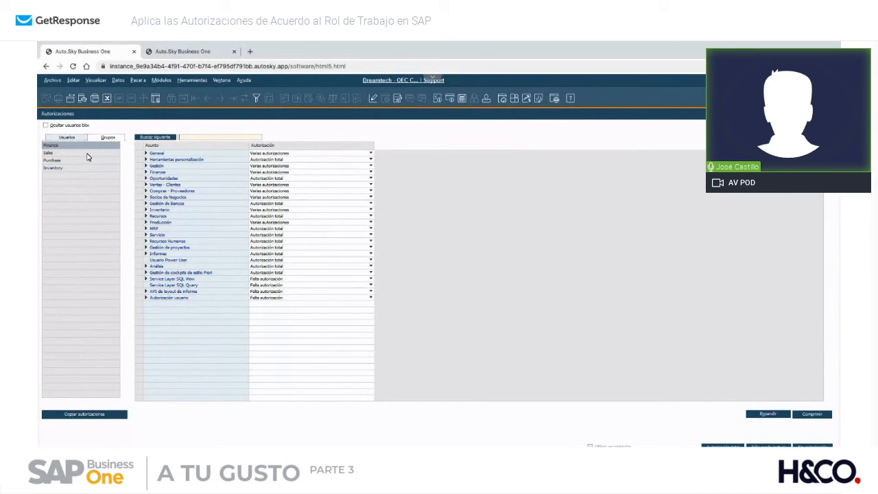
click(87, 153)
click(89, 161)
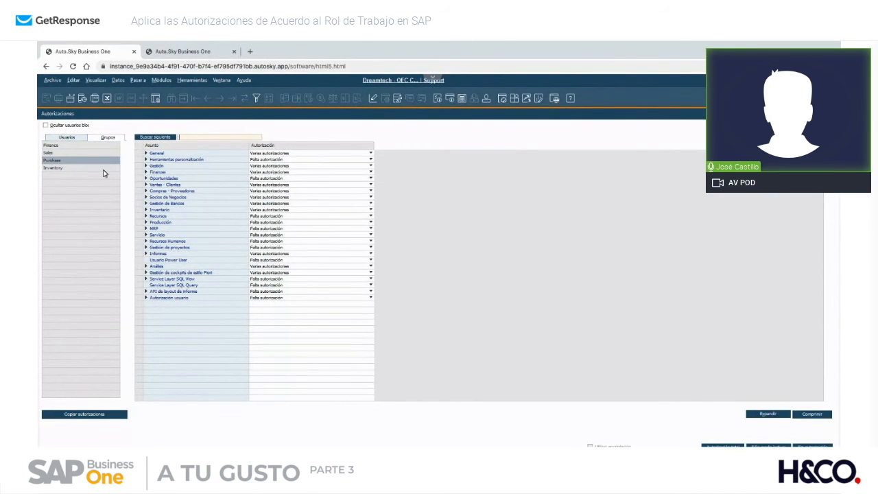
Review the Inventory group's authorizations, and open the user groups definition to view the members of Inventory and Purchase
click(103, 169)
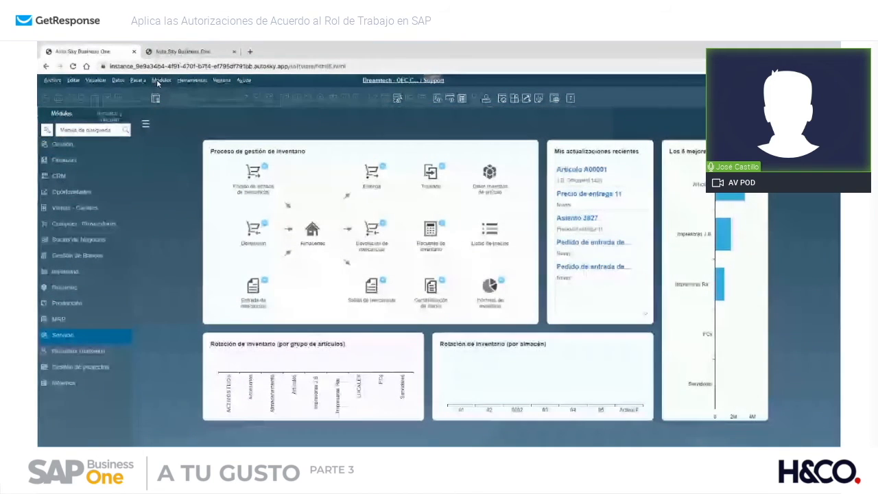
click(157, 82)
mouse_move(176, 94)
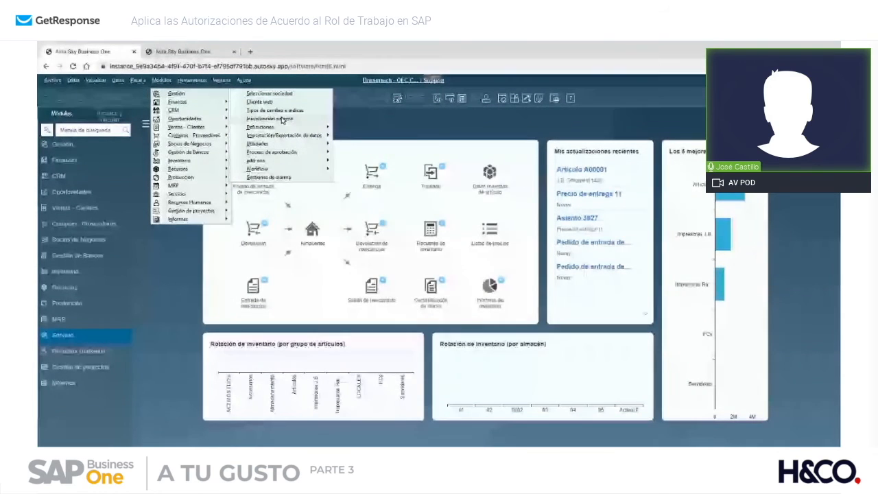
mouse_move(309, 129)
mouse_move(356, 130)
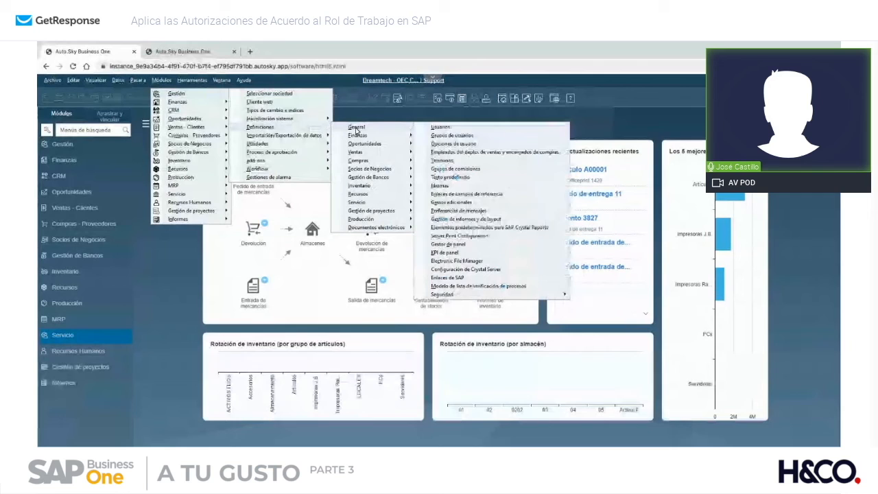
click(447, 136)
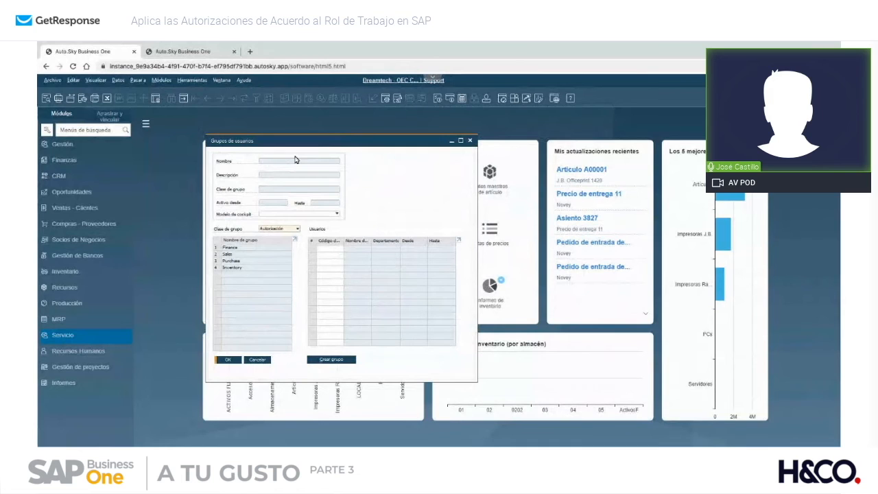
click(256, 267)
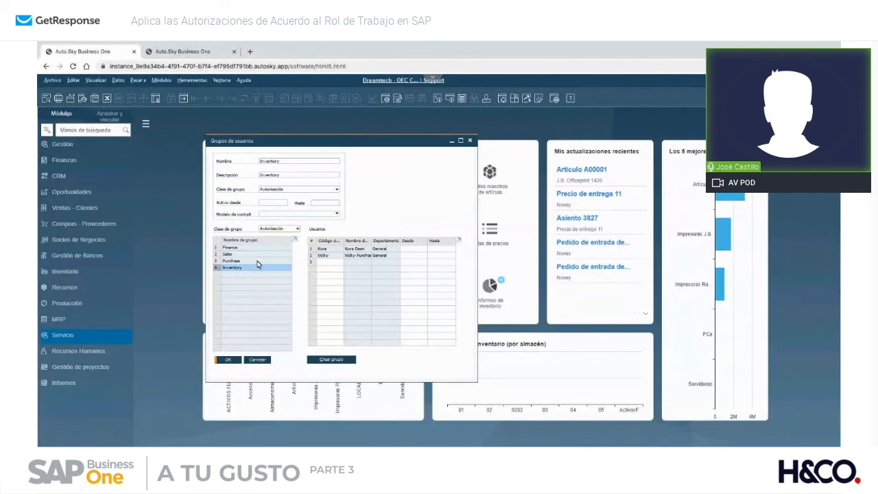
click(256, 261)
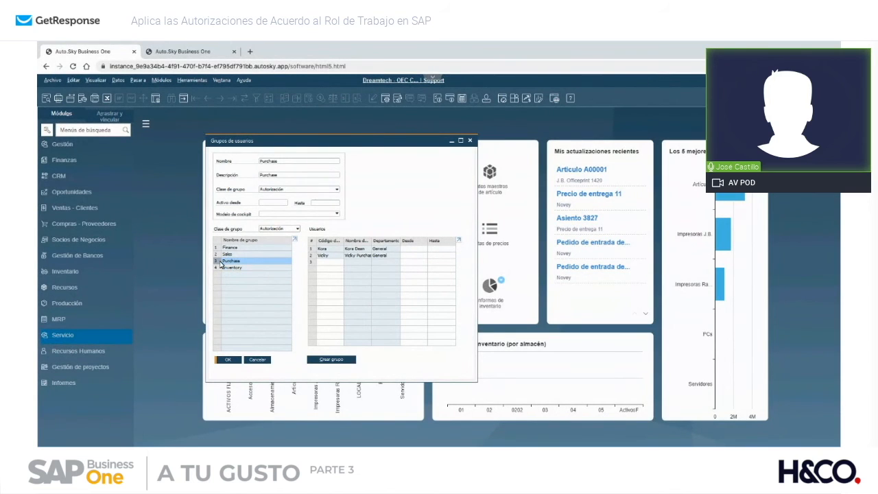
Add the user c121_adm1 to the Purchase authorization group, then save and close the user groups definition
click(339, 262)
key(Tab)
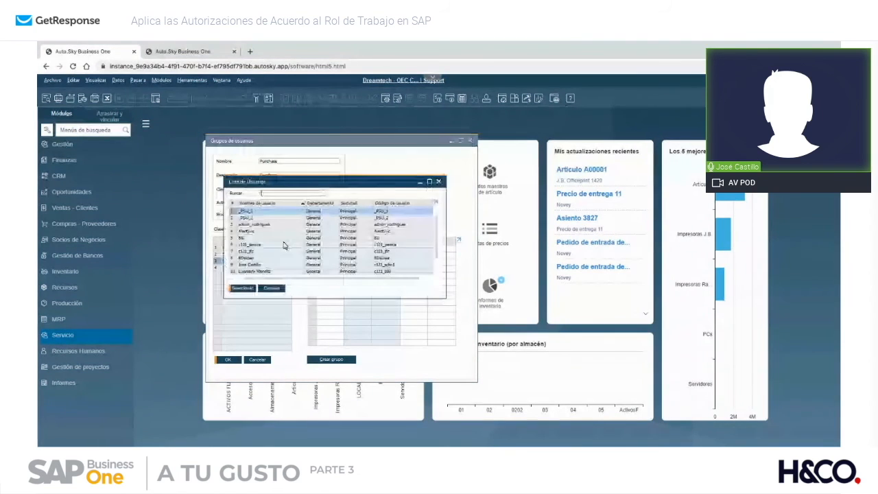
double_click(360, 265)
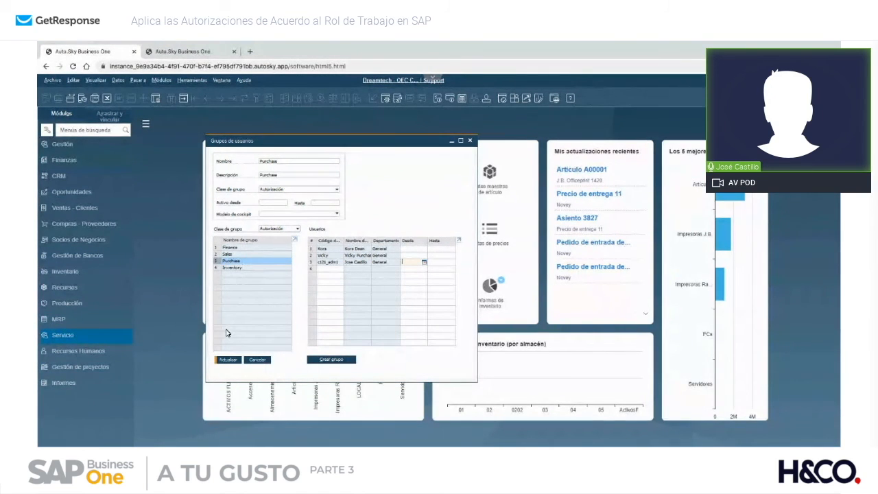
click(233, 360)
click(230, 360)
Compare c121_adm1's own and effective authorizations in the general authorizations, expanding Compras - Proveedores and narrowing the Autorización column
click(161, 80)
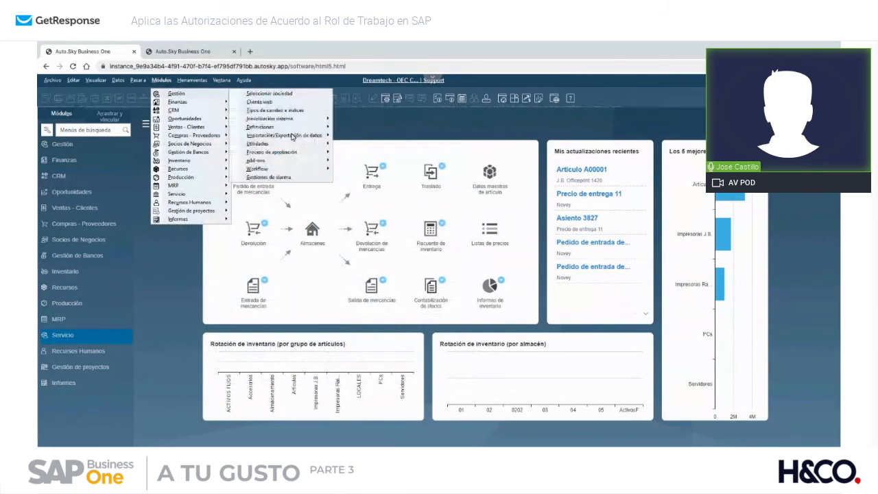
mouse_move(311, 120)
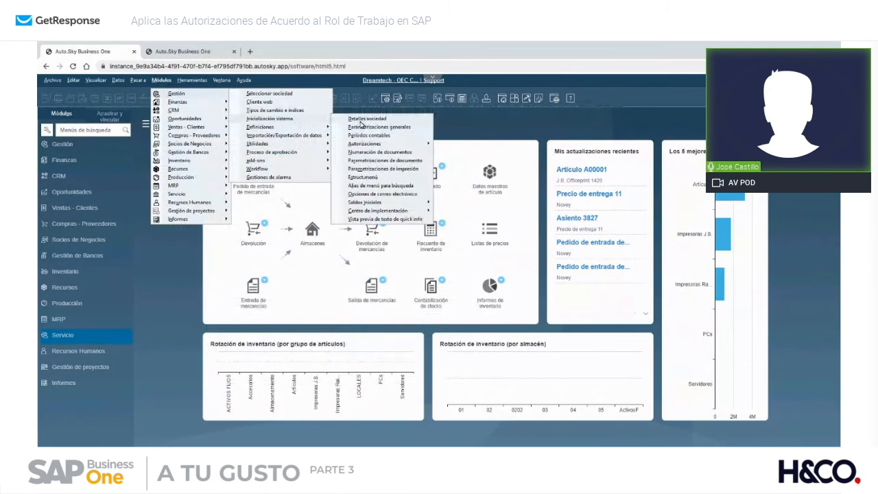
mouse_move(405, 143)
click(448, 145)
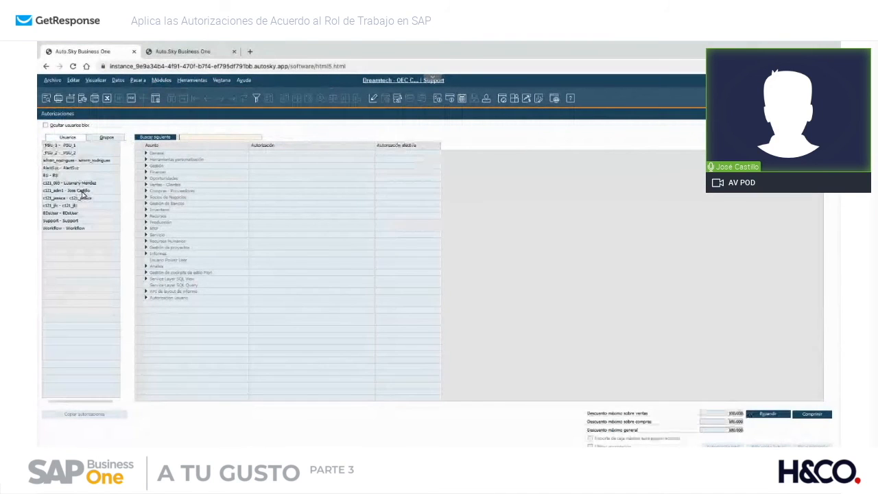
click(82, 190)
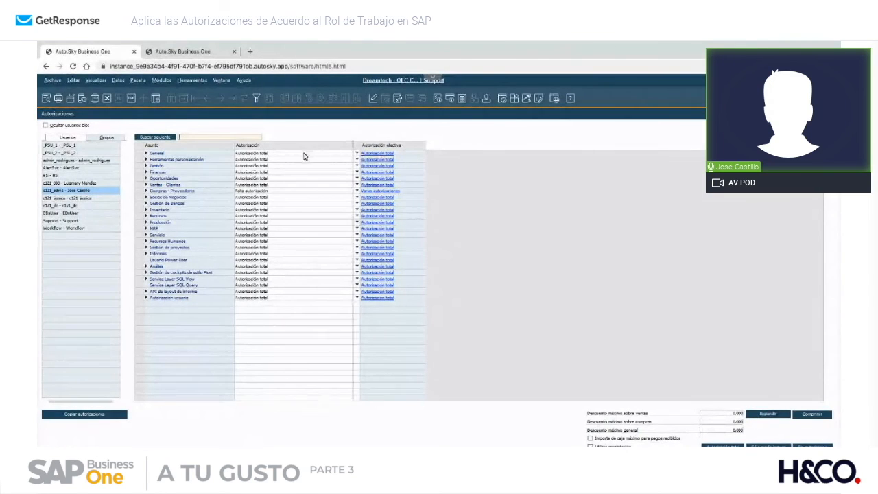
drag(305, 157, 284, 155)
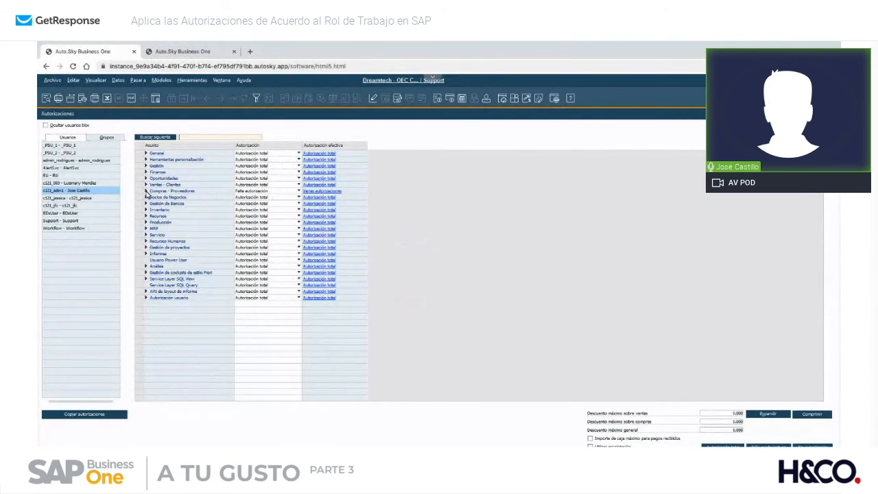
click(146, 192)
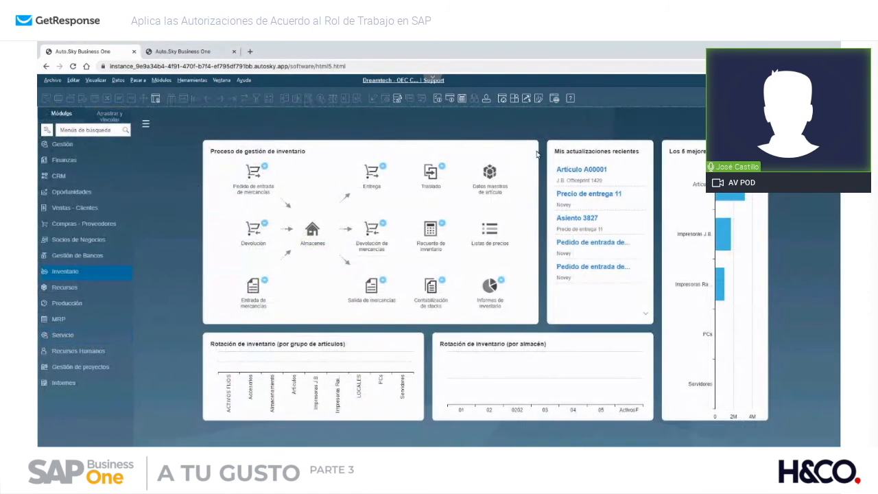
Find c121_adm1 in the user definitions and view the authorization groups assigned to that user
click(488, 100)
click(168, 100)
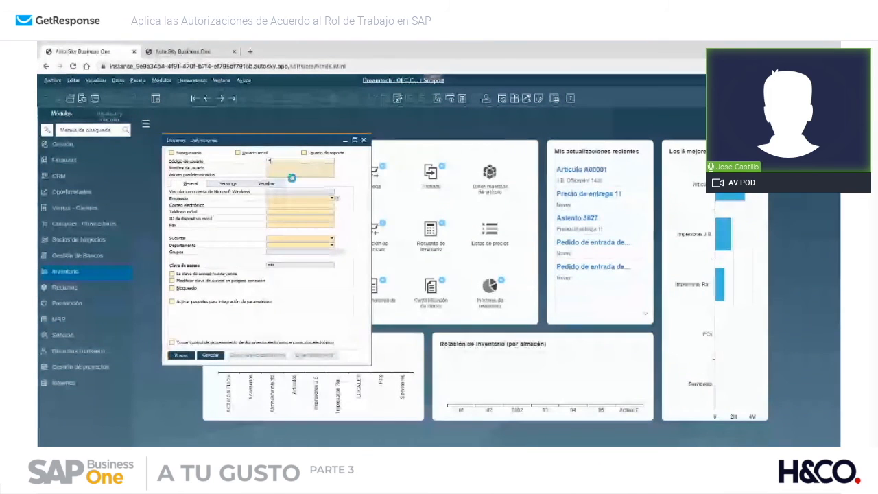
key(Return)
double_click(255, 265)
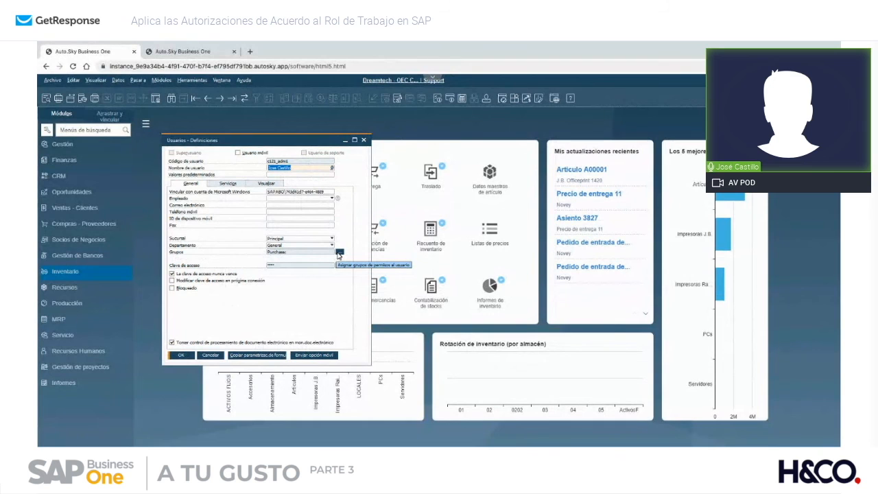
click(339, 254)
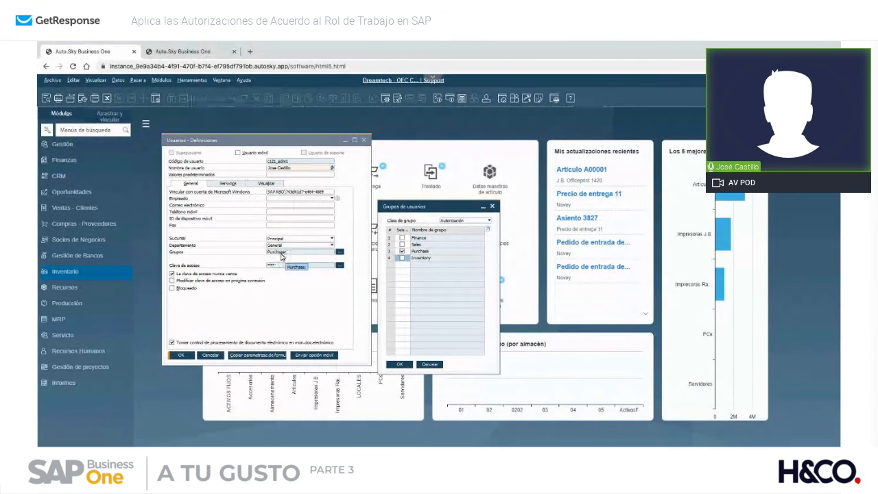
Switch to c121_adm1's session and browse the options under Compras - Proveedores
click(182, 51)
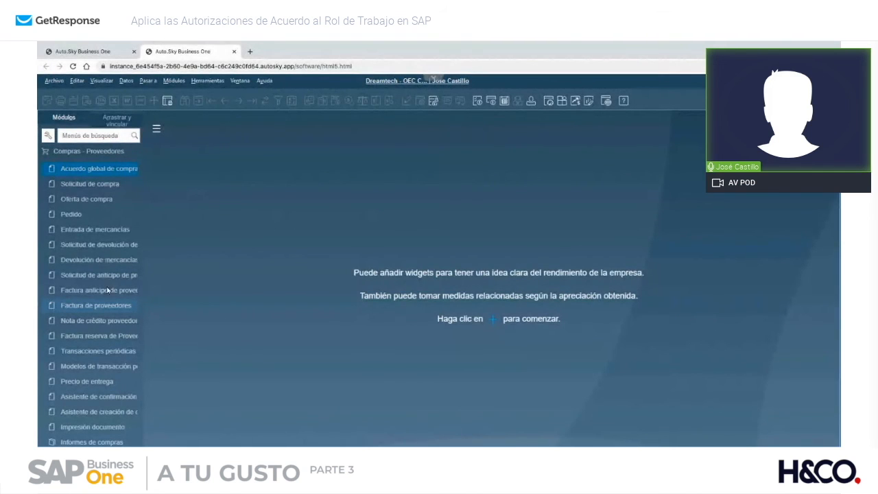
click(83, 51)
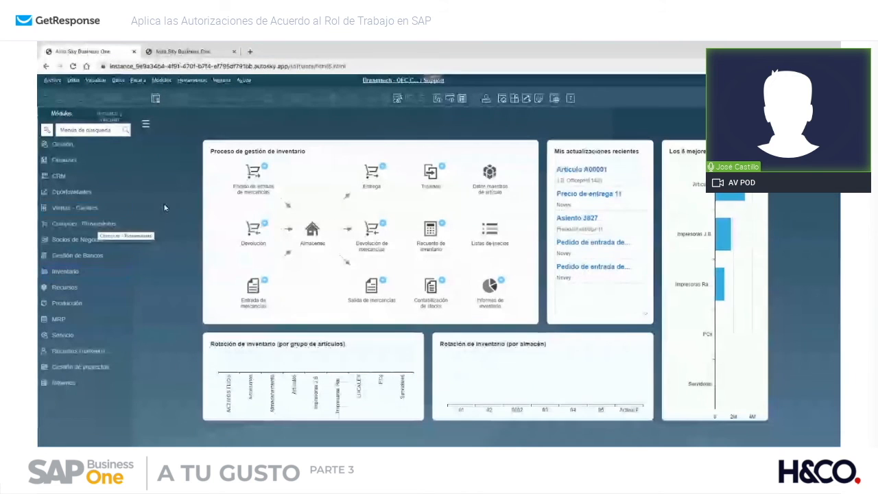
click(164, 54)
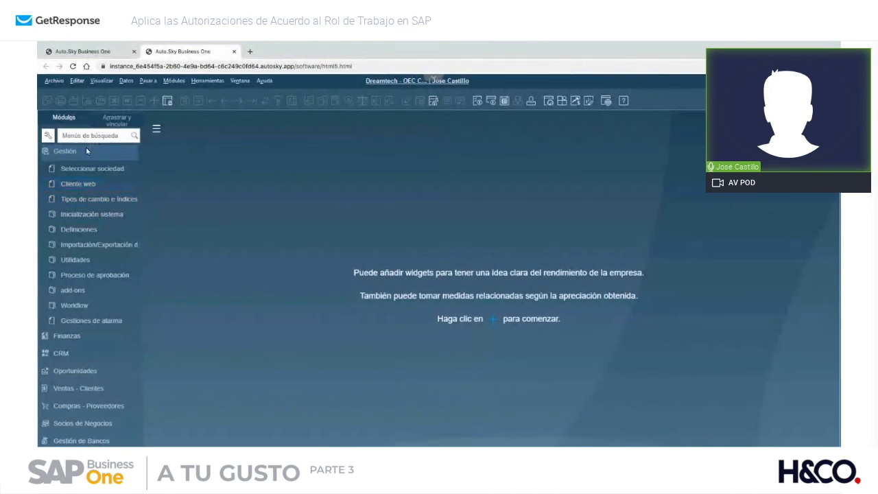
click(95, 405)
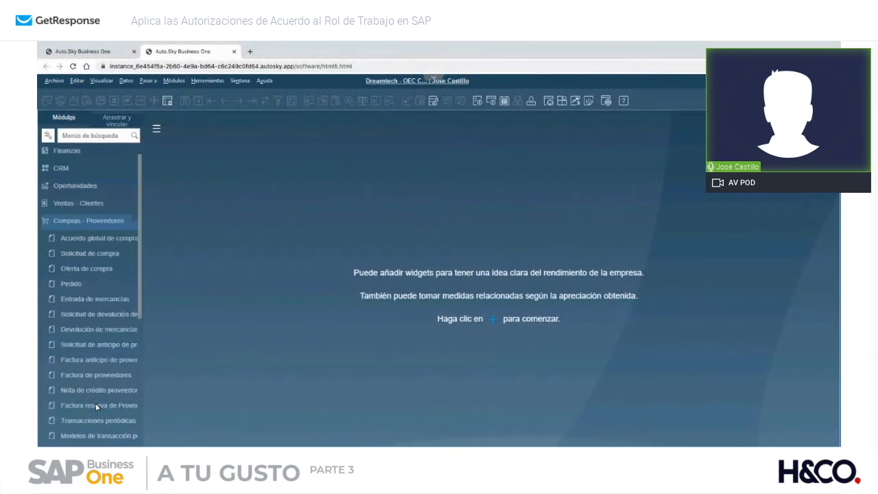
scroll(95, 400, down, 5)
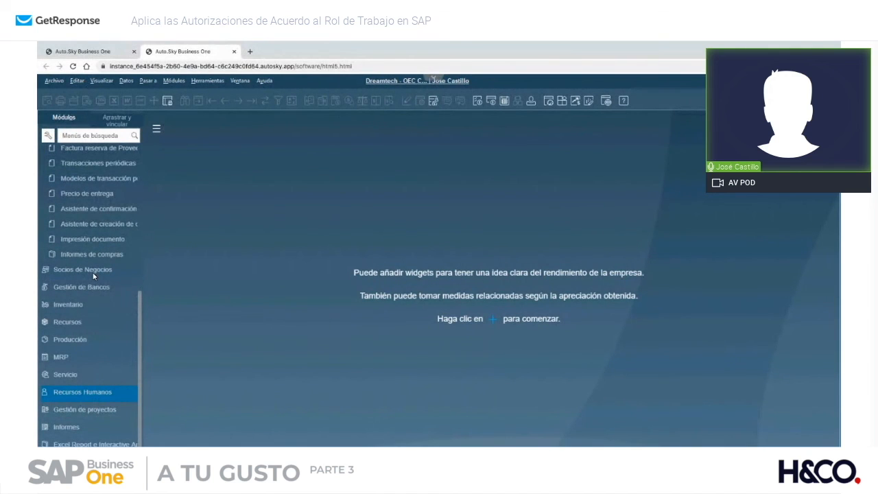
click(94, 208)
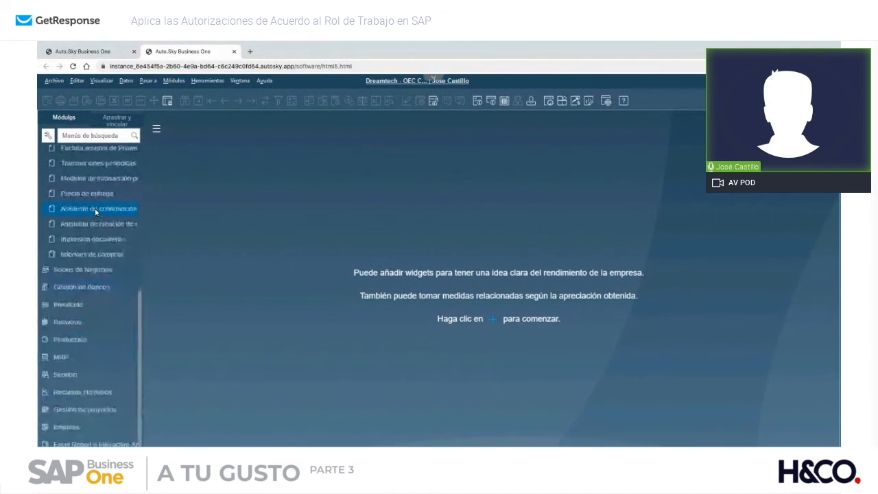
Return to the support session, reopen the general authorizations and check c121_adm1's individual Compras - Proveedores permissions
click(83, 51)
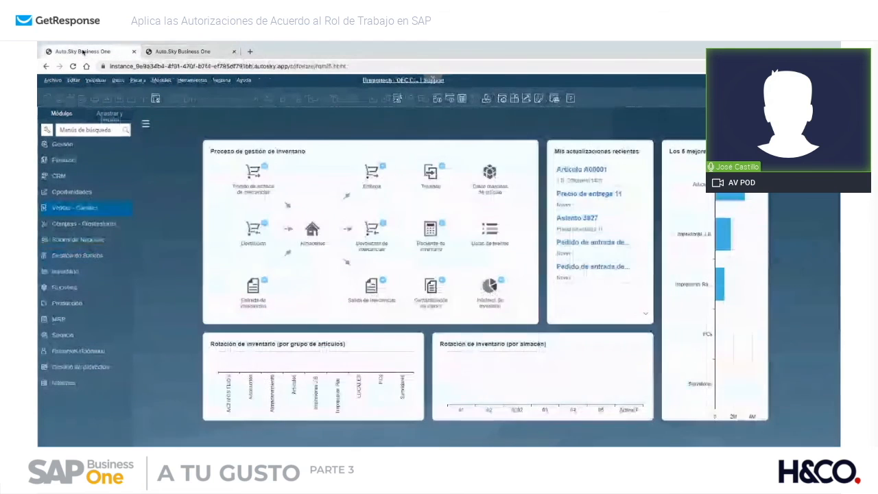
click(162, 81)
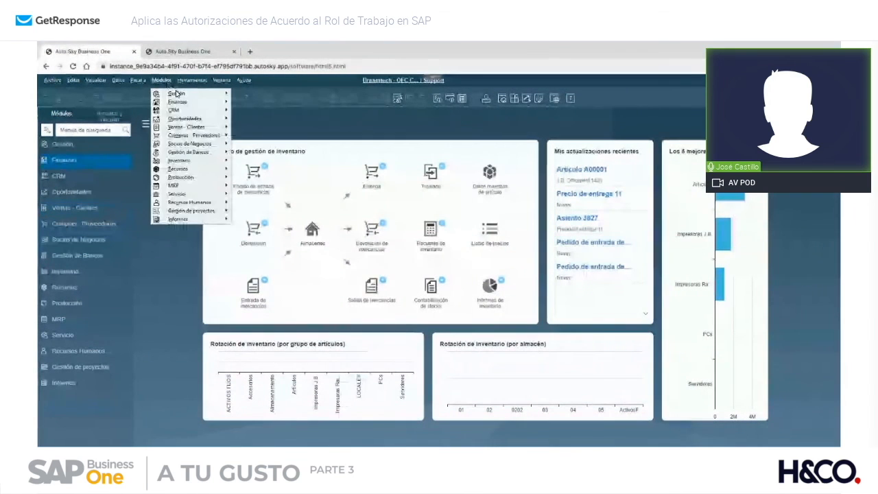
mouse_move(177, 93)
mouse_move(304, 121)
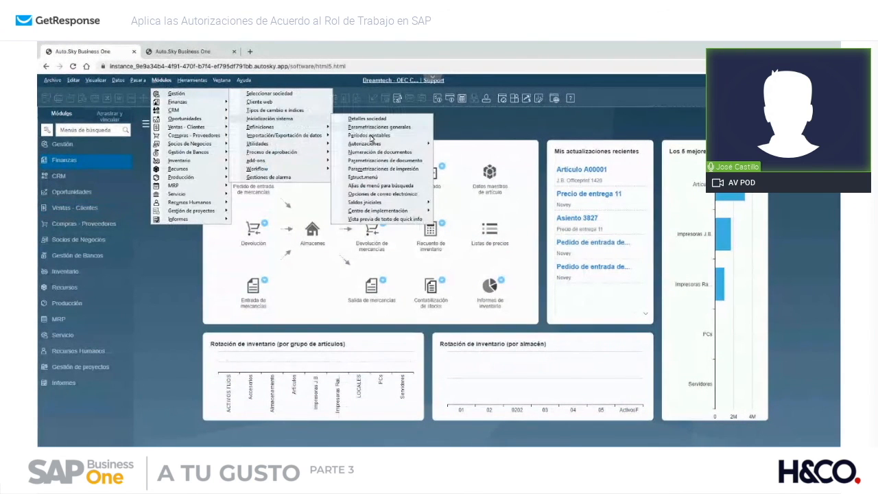
mouse_move(370, 143)
click(443, 145)
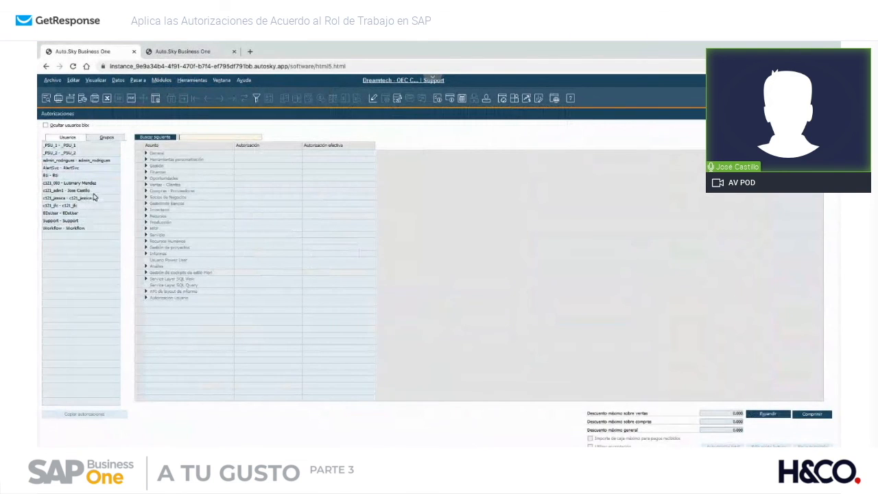
click(91, 191)
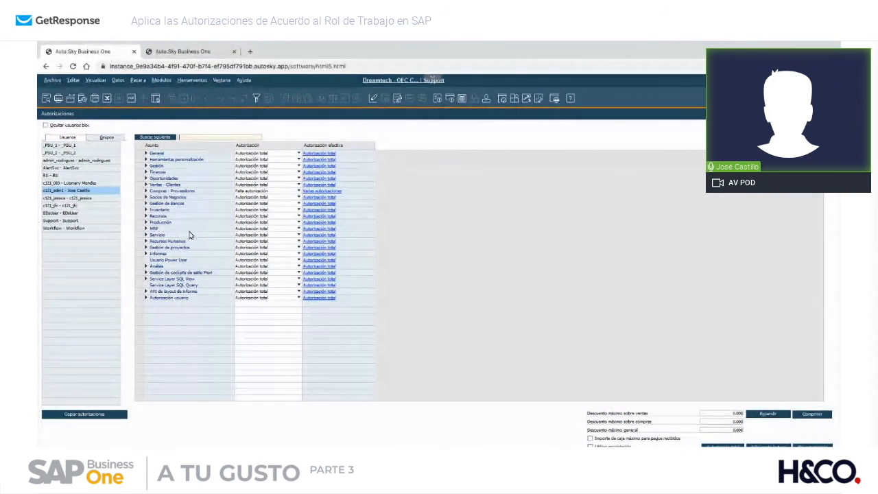
click(146, 192)
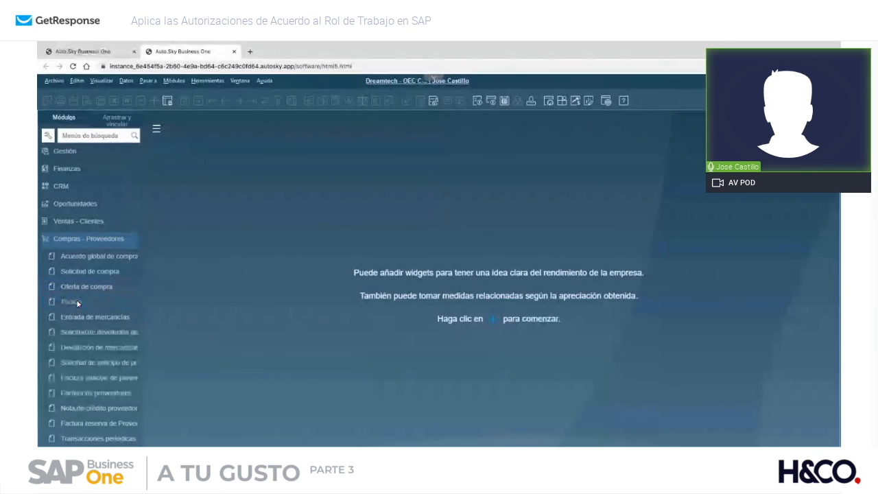
Try to open Pedido under Compras - Proveedores in c121_adm1's session
click(71, 302)
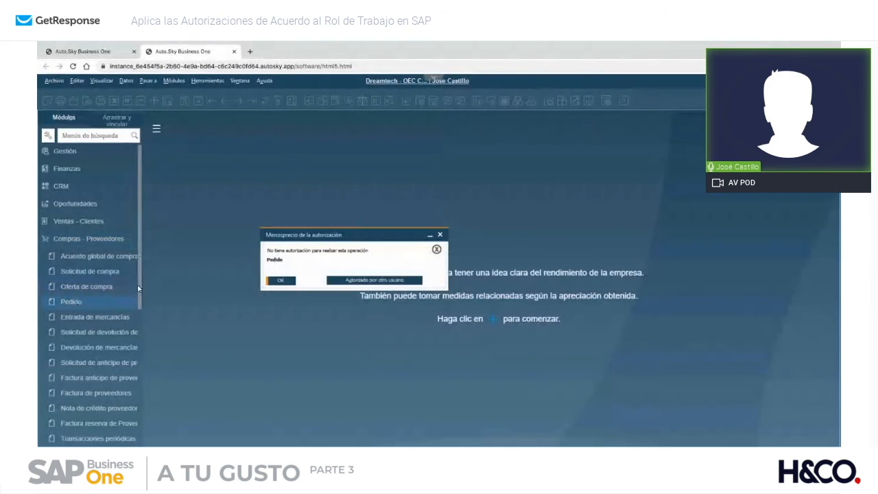
click(279, 281)
click(103, 303)
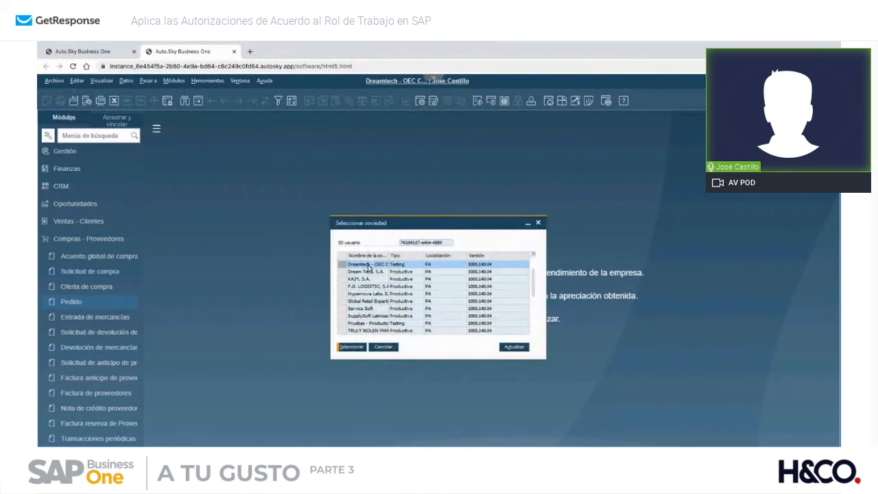
Reselect the Dreamtech - OEC testing company in c121_adm1's session and open Pedido from Compras - Proveedores
double_click(368, 268)
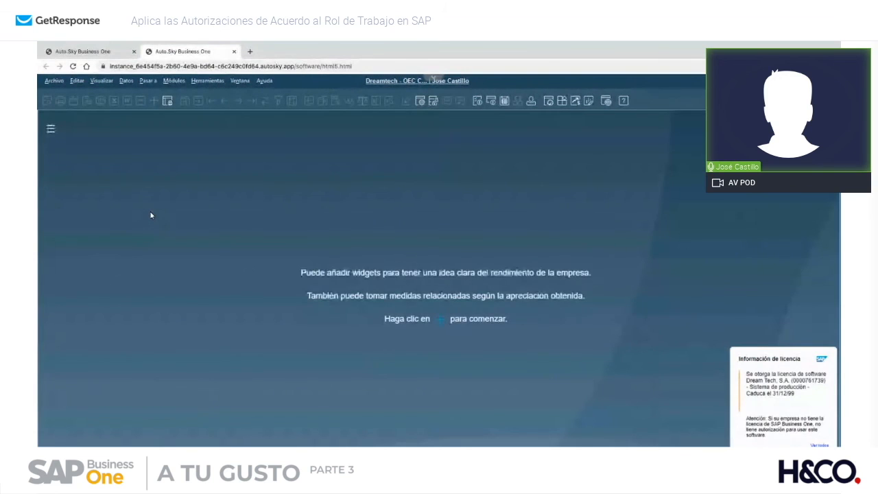
click(50, 128)
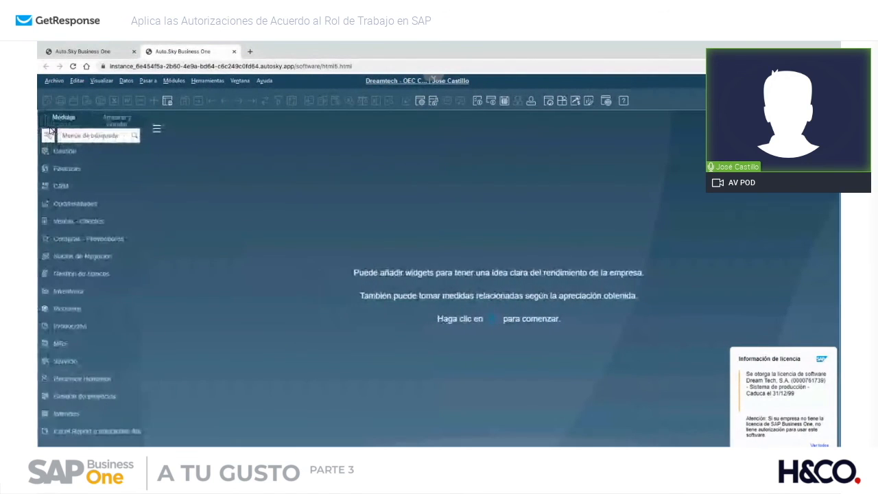
click(84, 238)
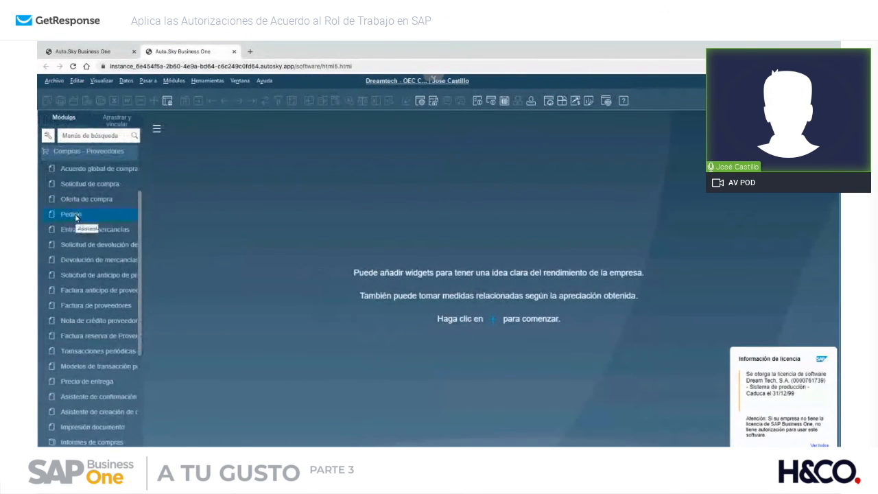
click(73, 215)
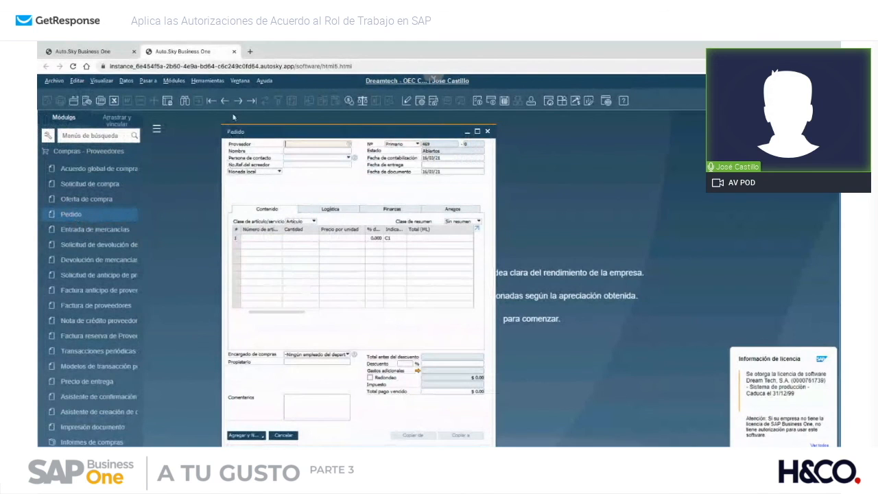
Browse the existing purchase order records in c121_adm1's Pedido form, including the first record, and close the form
click(238, 101)
click(239, 103)
click(239, 103)
click(239, 103)
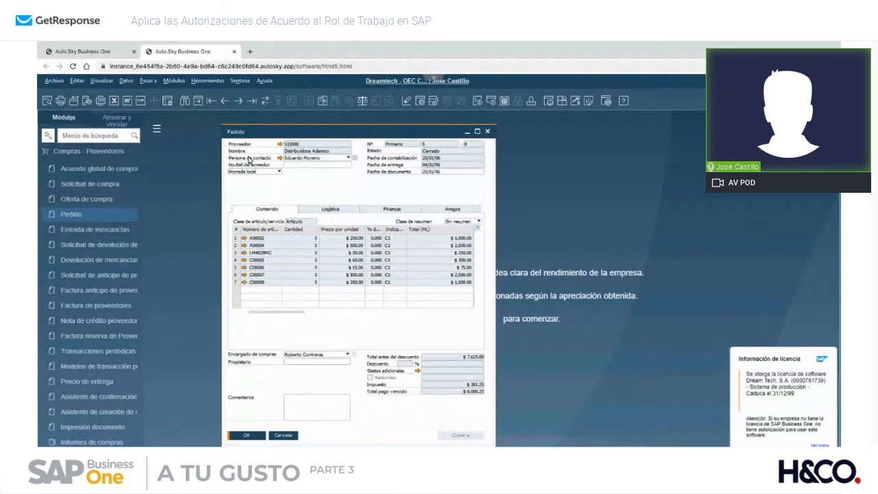
click(198, 101)
click(240, 103)
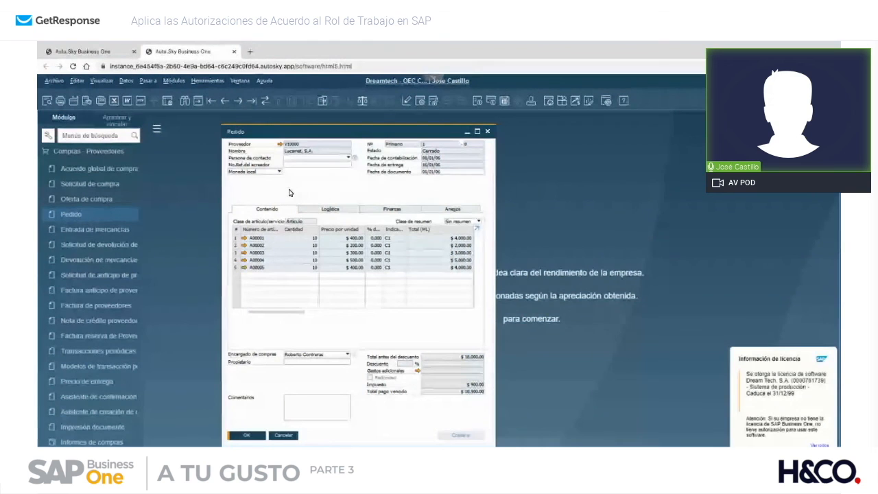
click(488, 132)
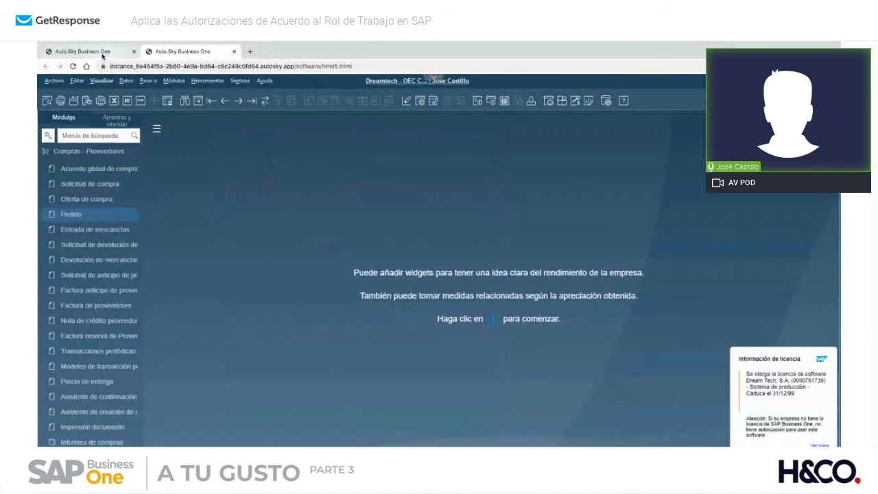
Return to the support session and examine c121_adm1's individual authorizations under General and Herramientas personalización
click(102, 54)
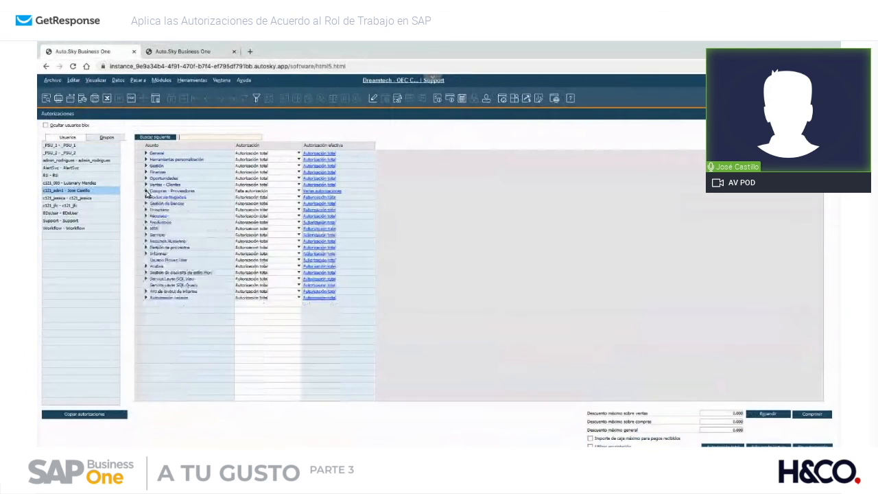
click(146, 166)
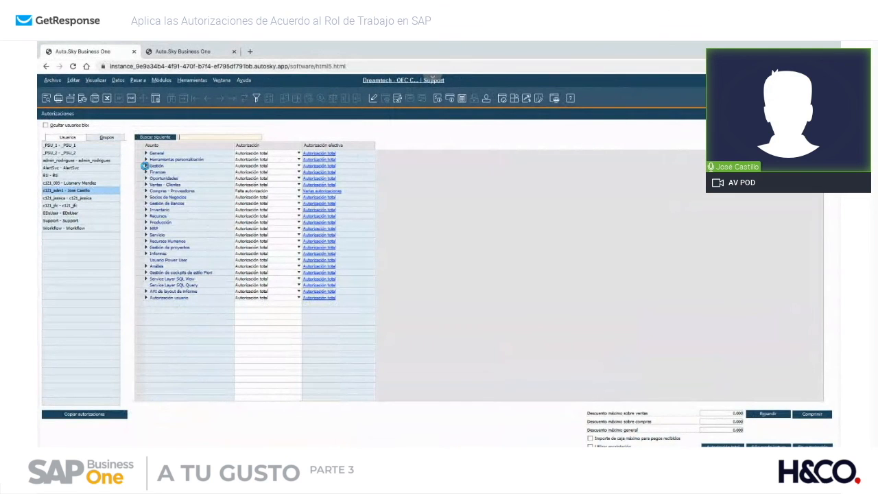
click(146, 167)
click(145, 216)
click(145, 217)
click(146, 155)
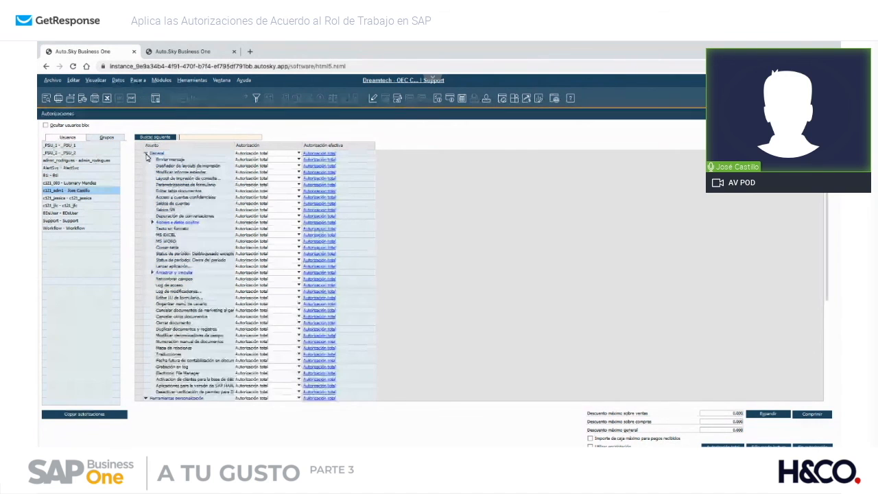
scroll(171, 254, down, 2)
scroll(171, 253, down, 5)
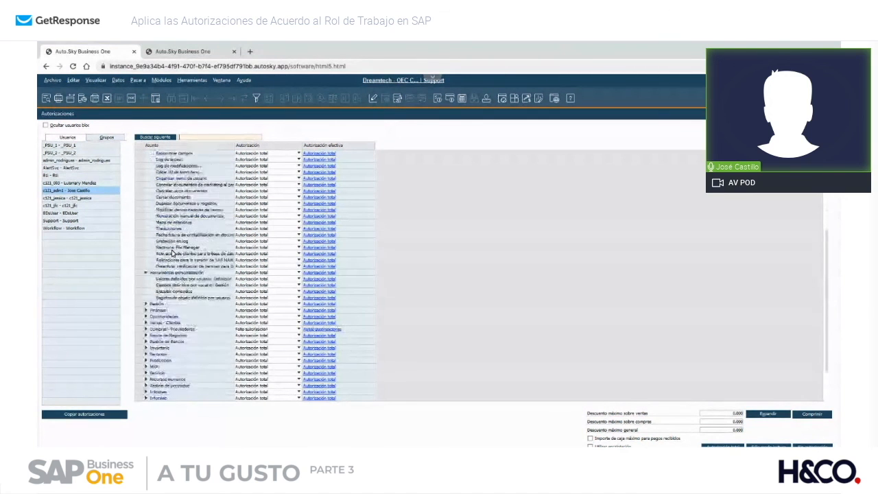